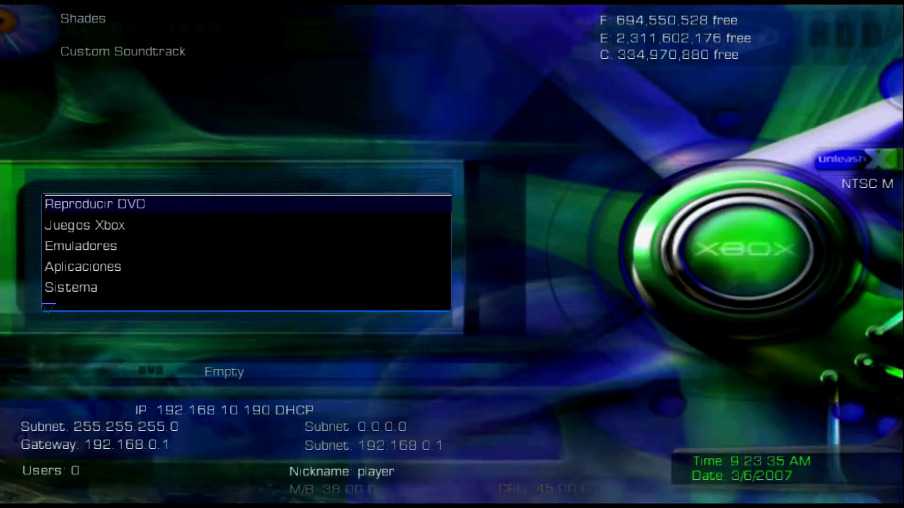
Highlight Emuladores in the UnleashX main menu and open it
key(Down)
key(Down)
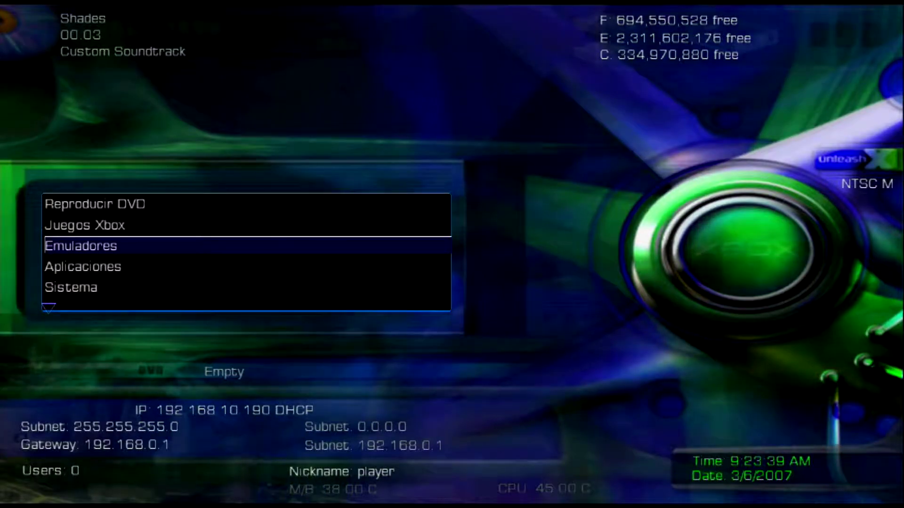
key(Return)
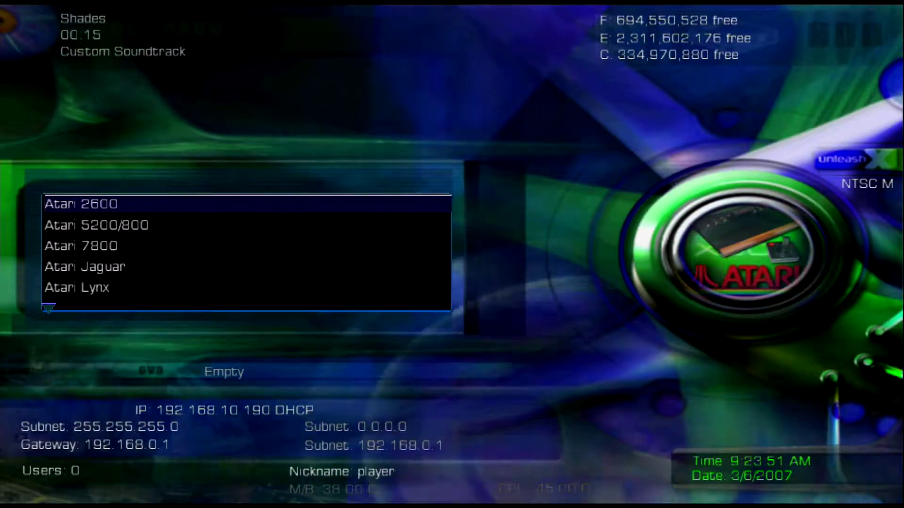
Scroll the emulator list down past the Atari, Game Boy and Nintendo 64 entries to Virtual Boy
click(96, 225)
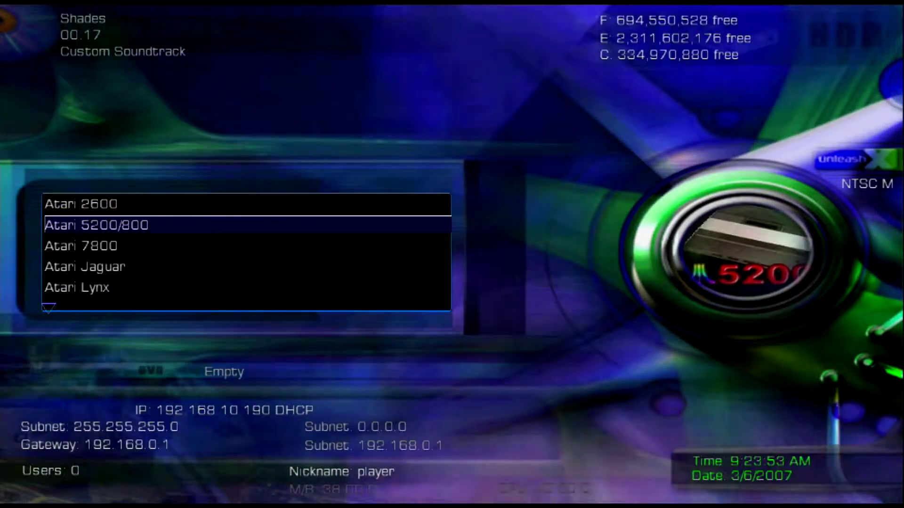
click(81, 246)
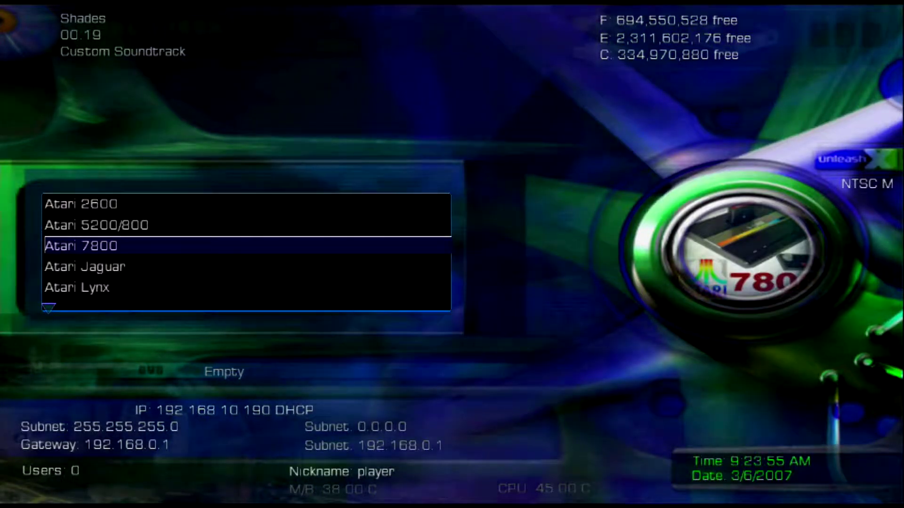
click(85, 267)
click(76, 288)
key(Down)
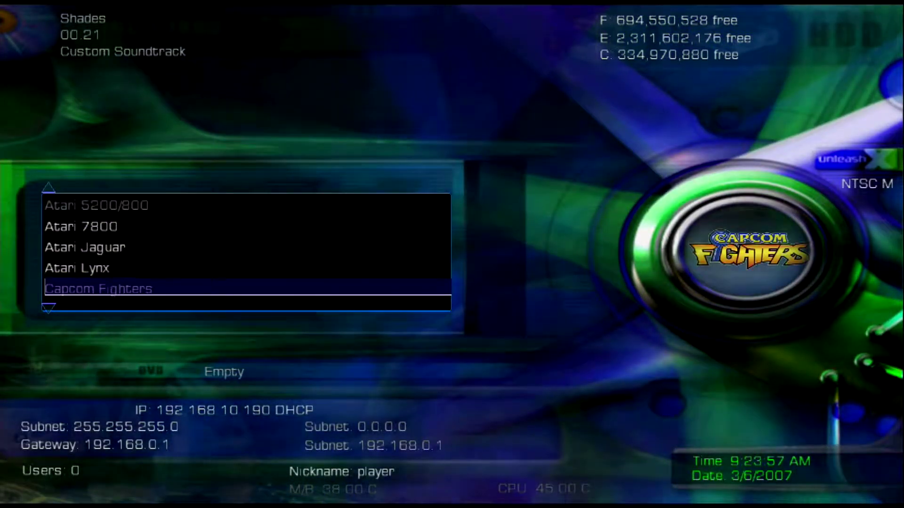
key(Down)
key(Down)
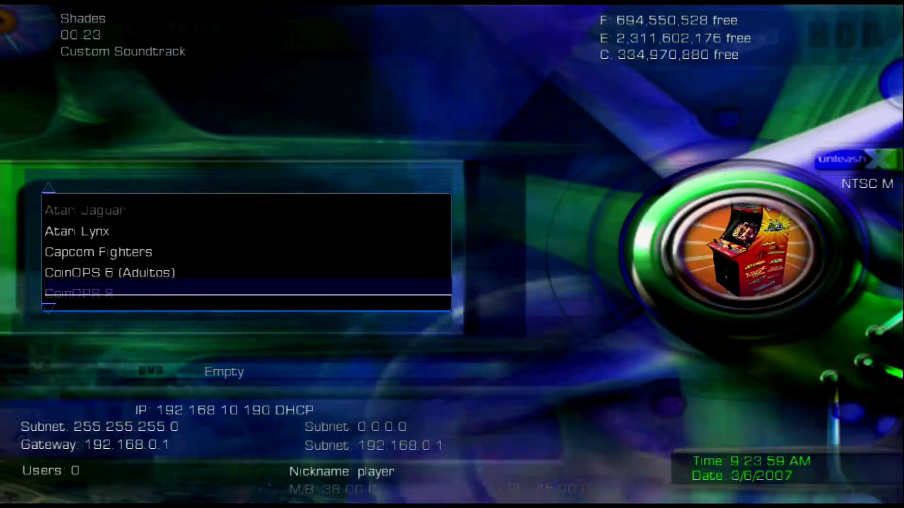
key(Down)
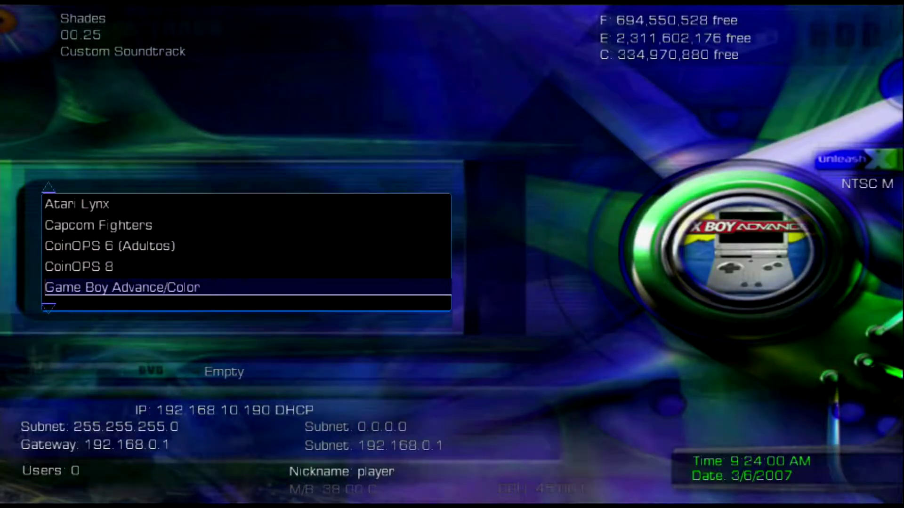
key(Down)
key(Down)
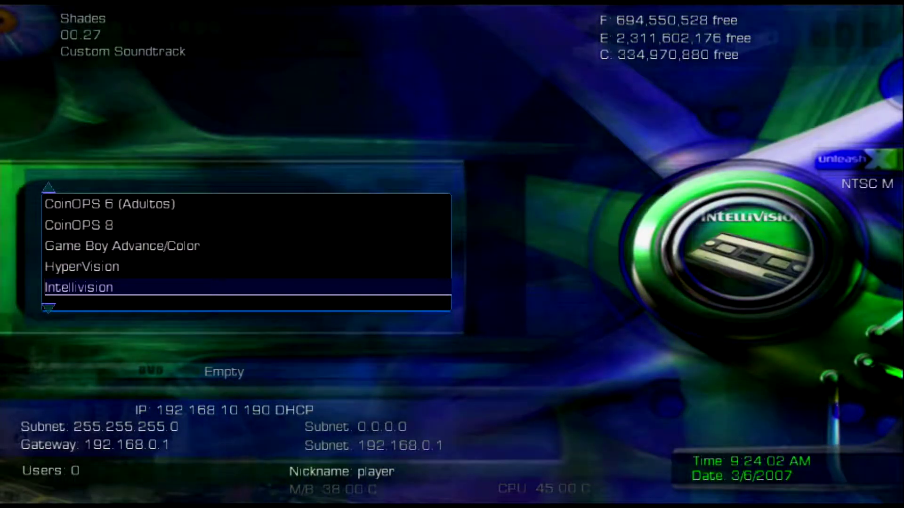
key(Down)
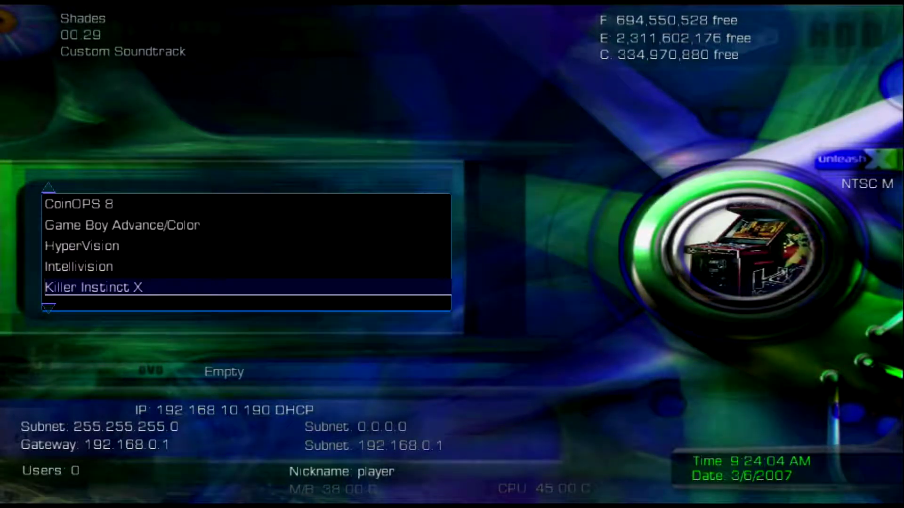
key(Down)
key(Down)
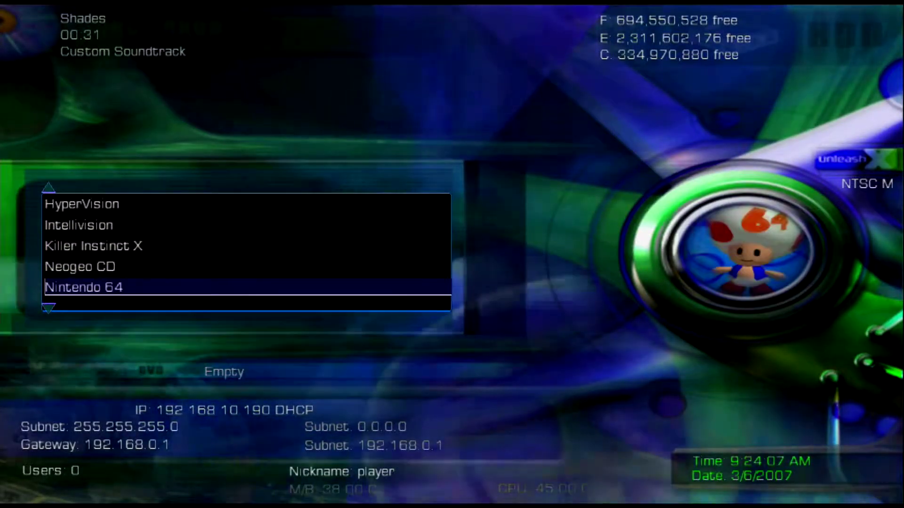
key(Down)
key(Down)
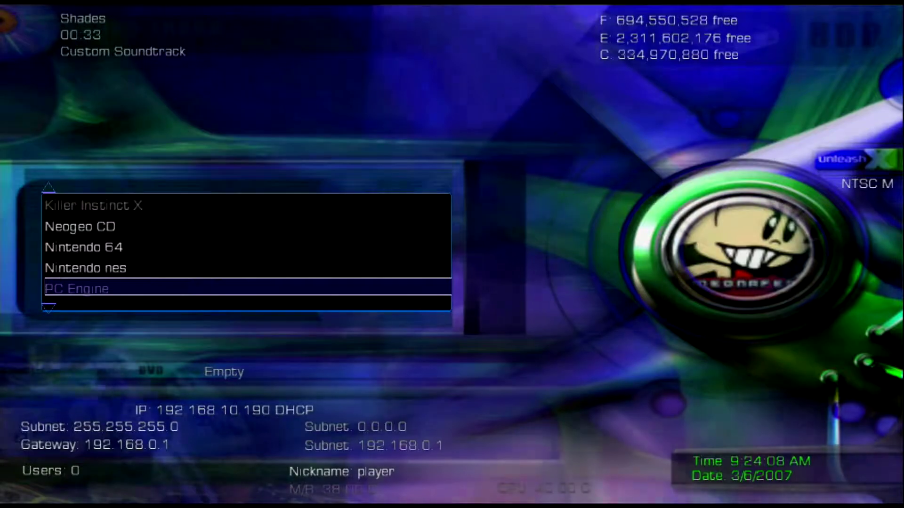
key(Down)
key(Down)
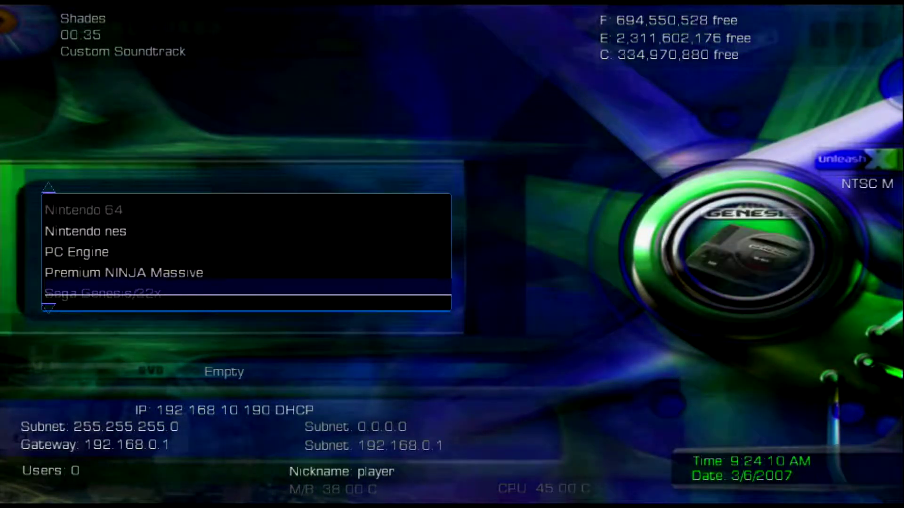
key(Down)
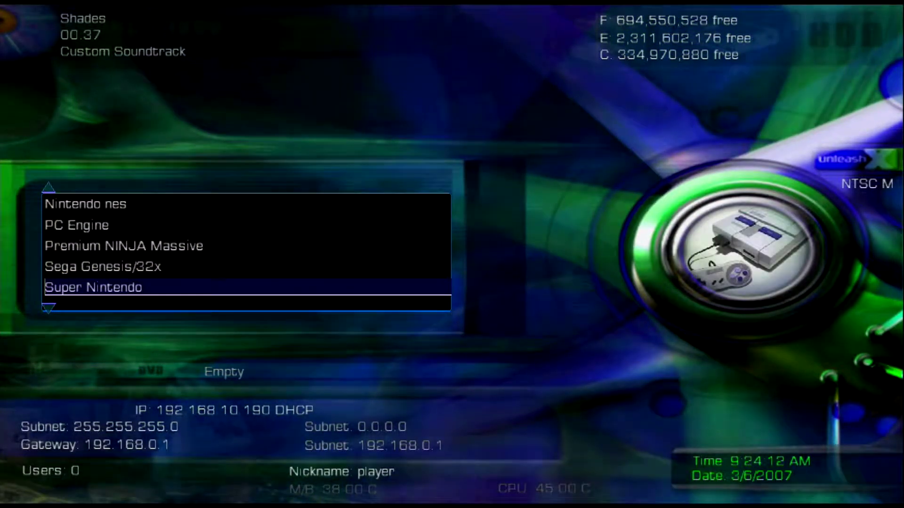
key(Down)
key(Down)
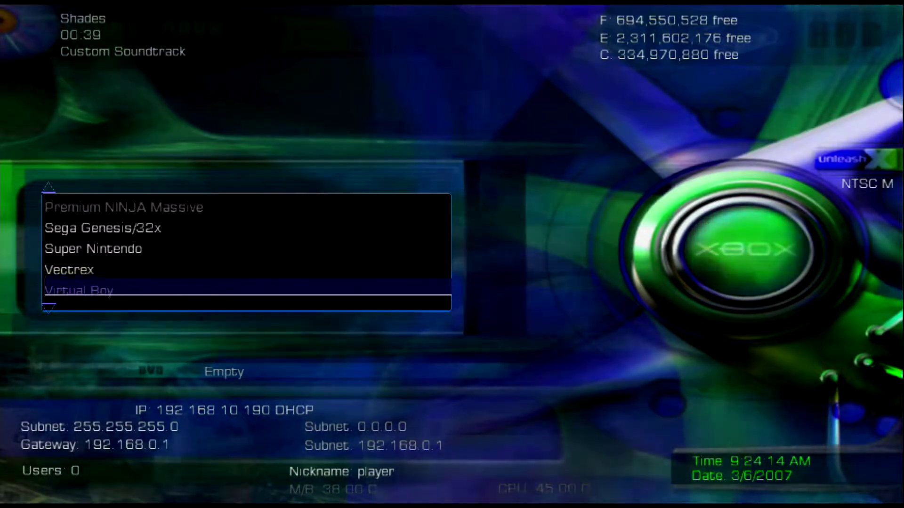
key(Down)
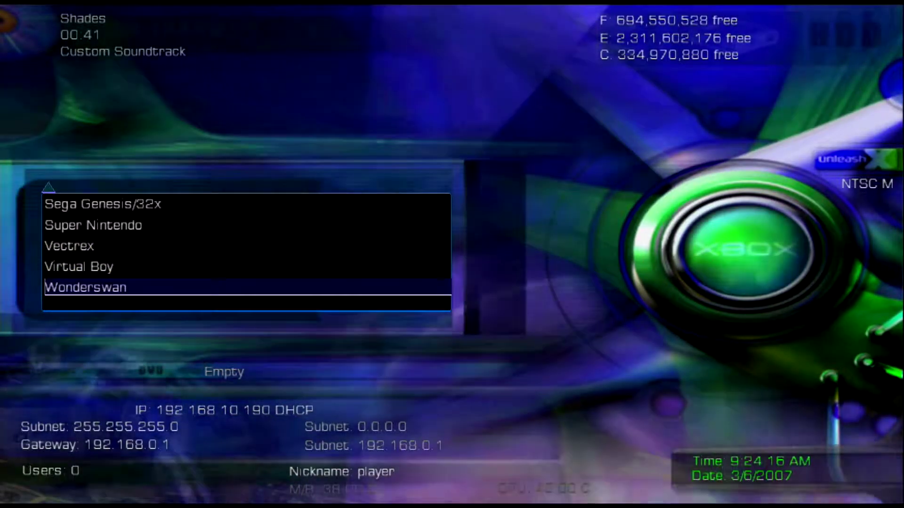
Settle on Super Nintendo and launch the SNES9xBox emulator
key(Up)
key(Up)
key(Up)
key(Up)
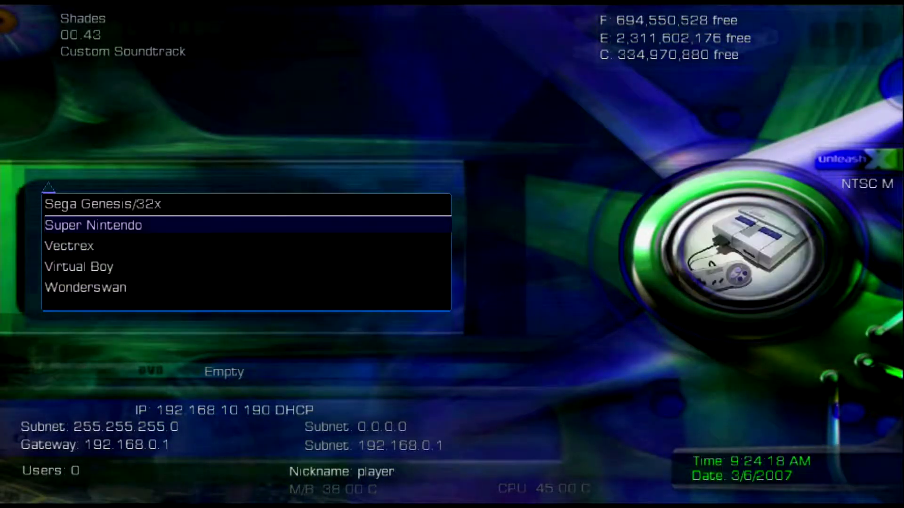
key(Up)
key(Down)
key(Down)
key(Down)
key(Down)
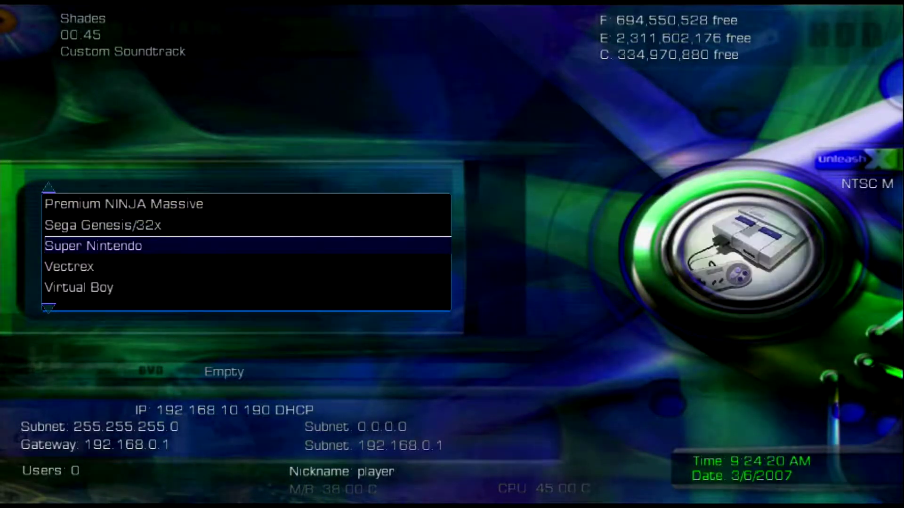
key(Down)
key(Up)
key(Up)
key(Up)
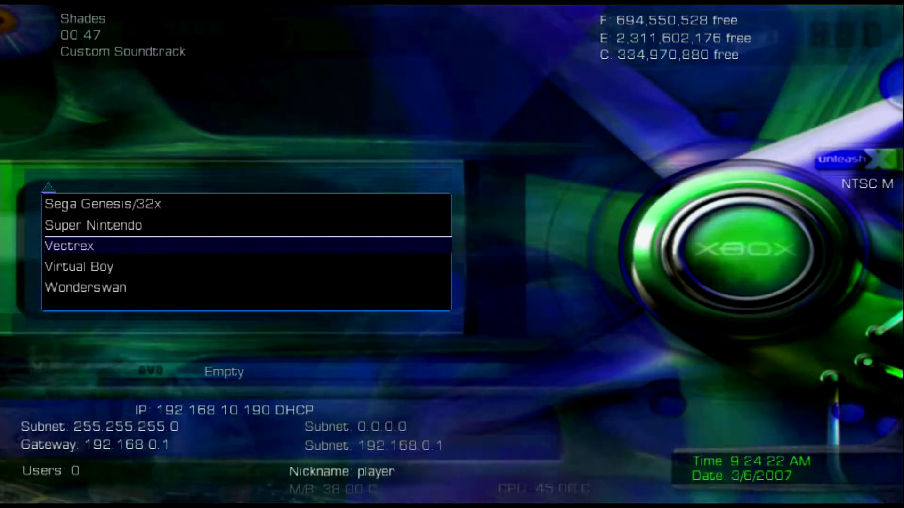
key(Return)
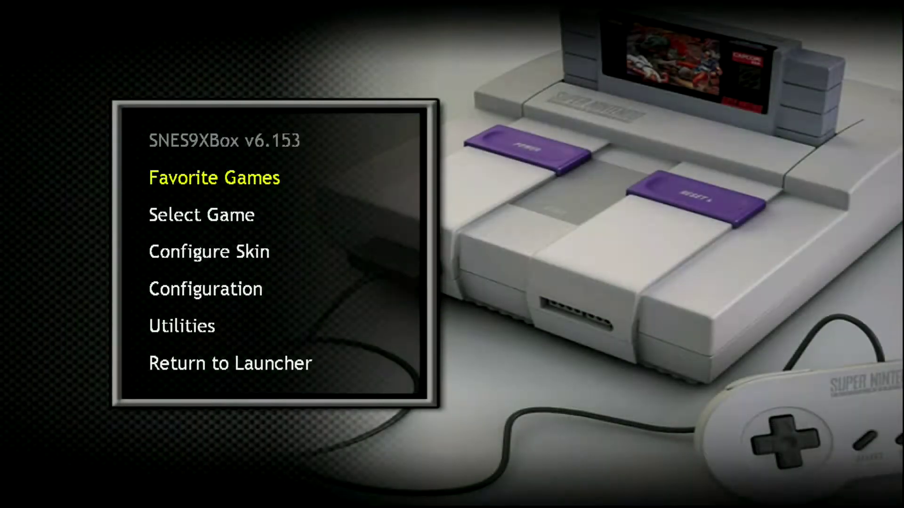
Review Configuration > Video Configuration > Other Video Configurations (Point Filtering, flicker level 5), then back out unchanged
key(Down)
key(Down)
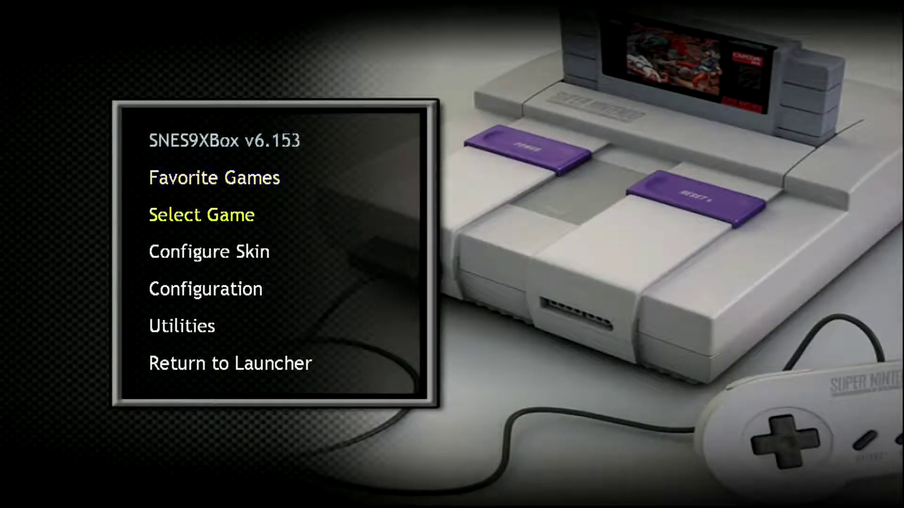
key(Down)
key(Up)
key(Up)
key(Up)
key(Down)
key(Down)
key(Return)
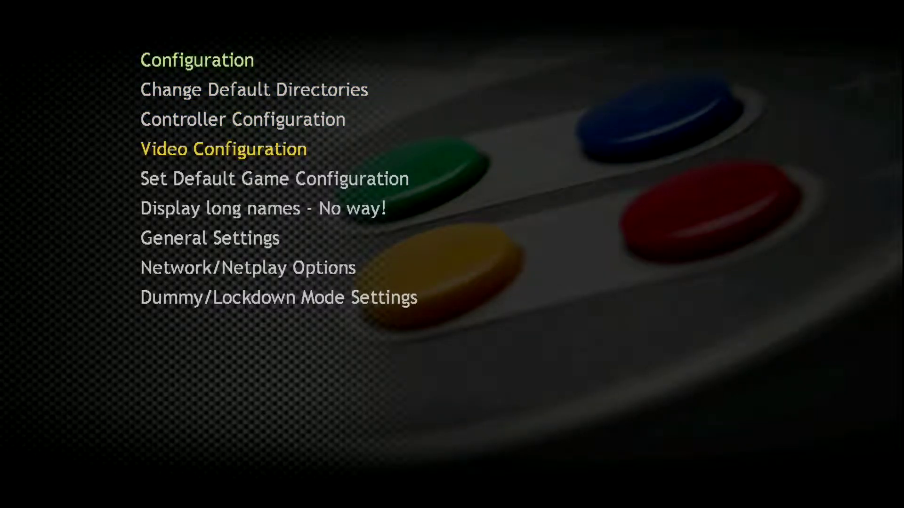
key(Return)
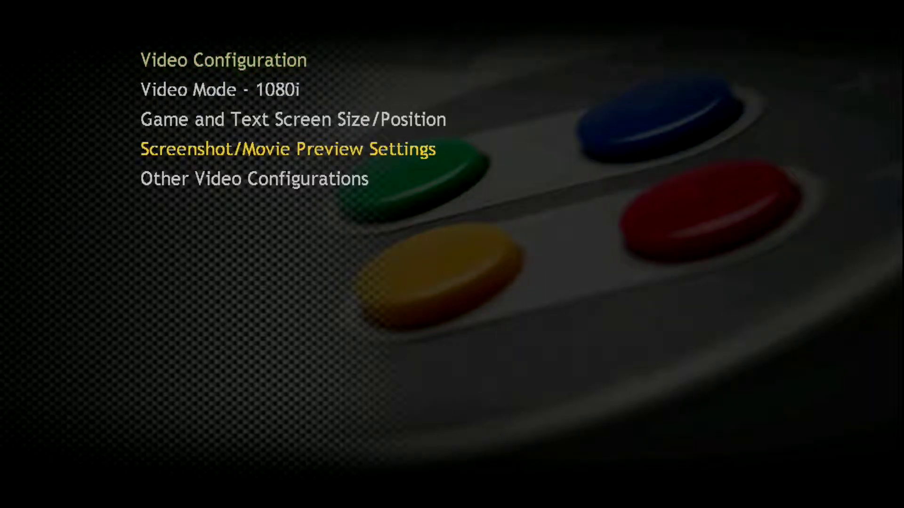
key(Return)
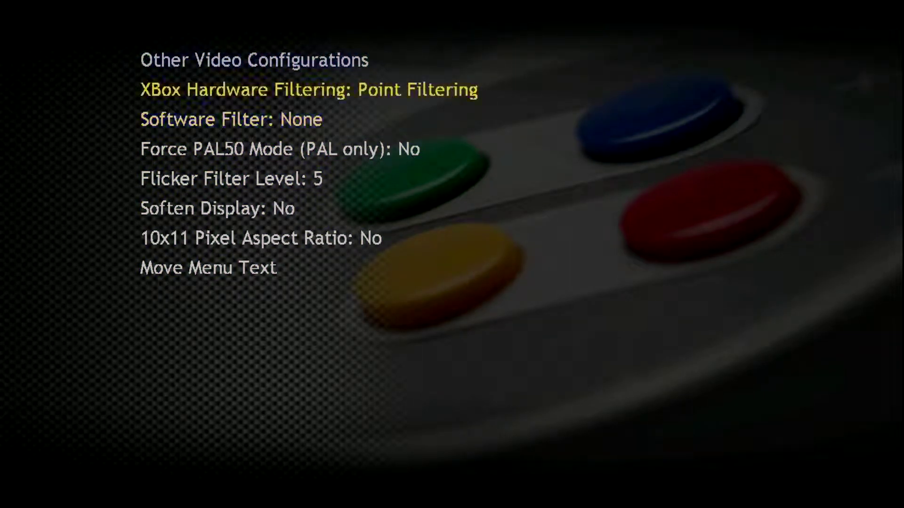
key(Escape)
key(Escape)
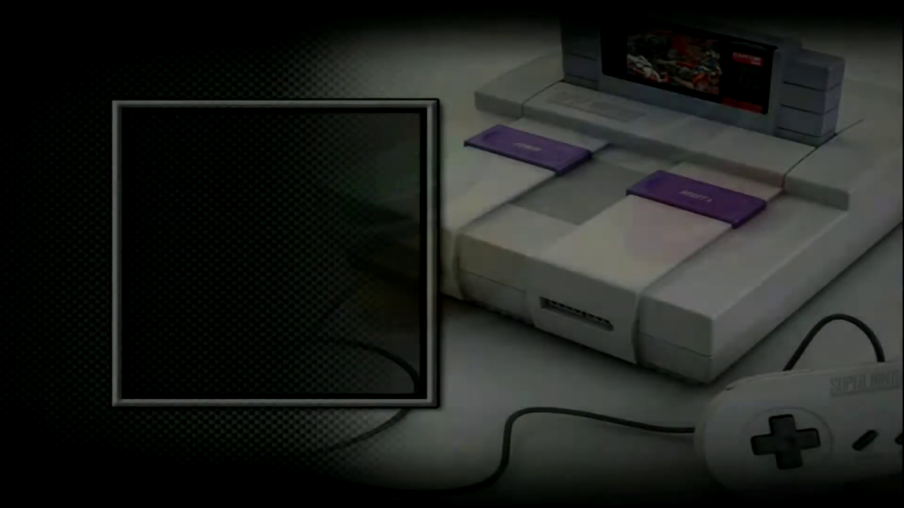
Open Select Game, enter D:\Roms\(1) Licensed\ and scroll to A.S.P. Air Strike Patrol.zip
key(Up)
key(Up)
key(Down)
key(Up)
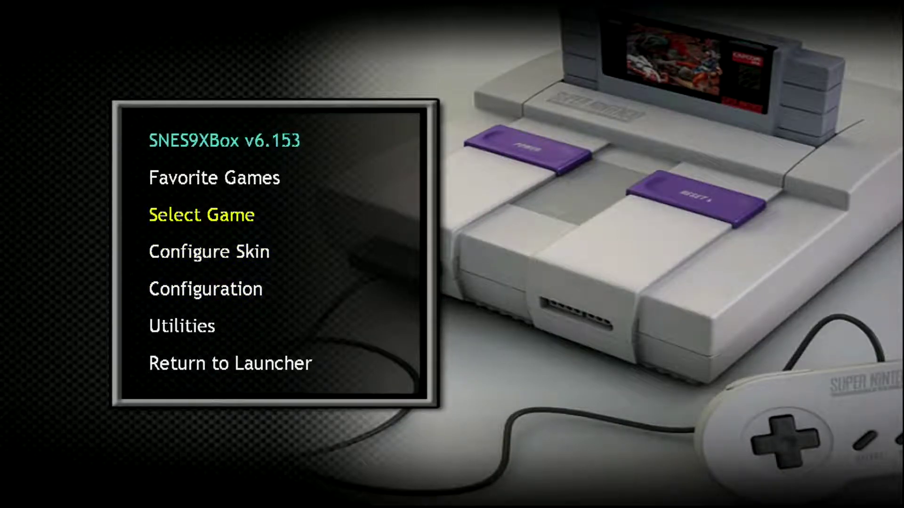
key(Return)
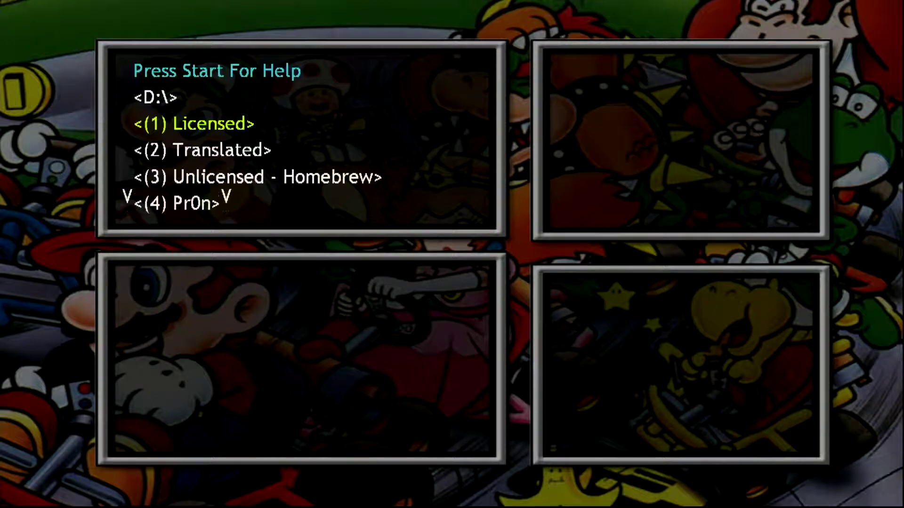
key(Return)
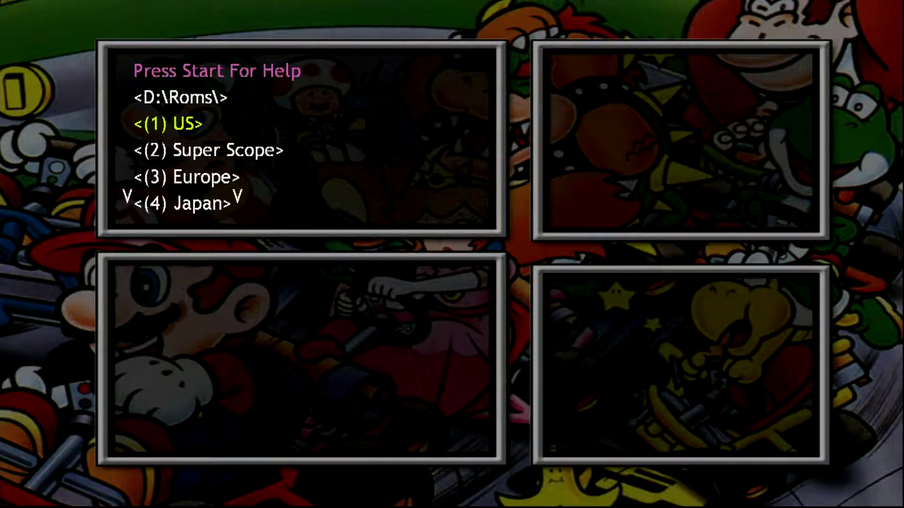
key(Return)
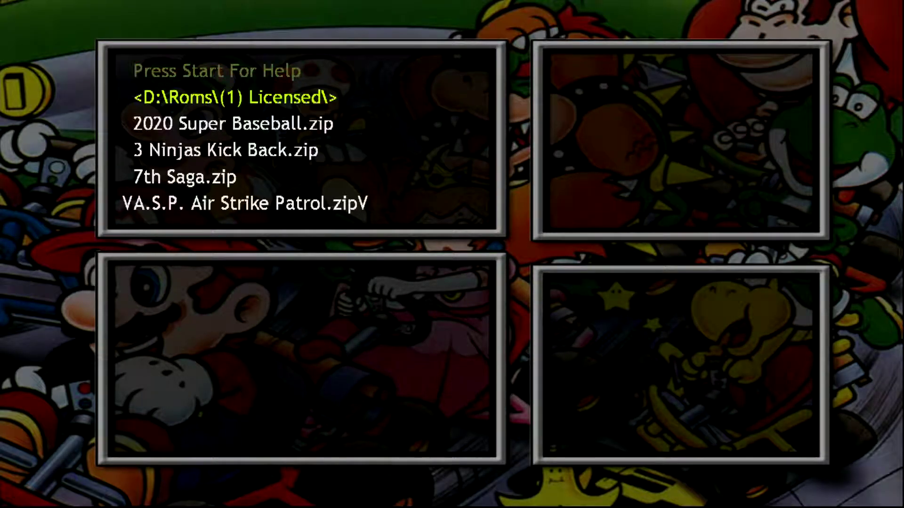
key(Down)
key(Down)
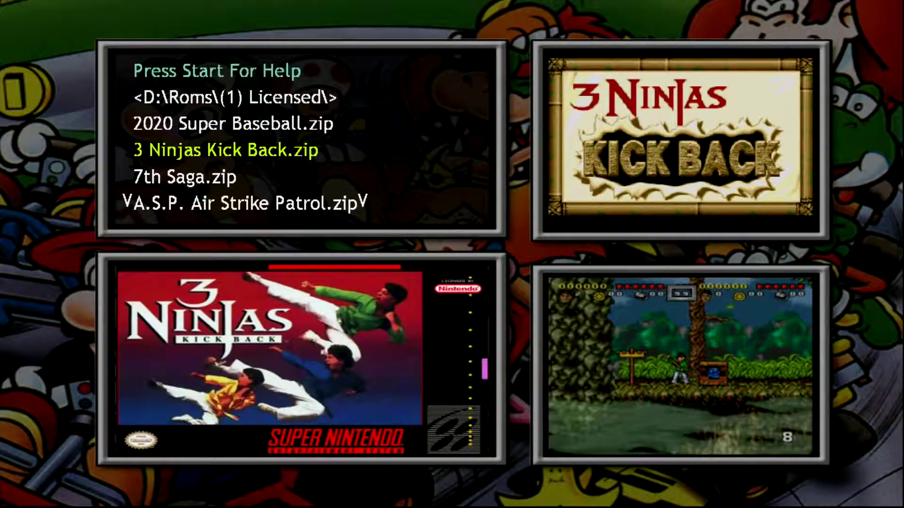
key(Down)
key(Down)
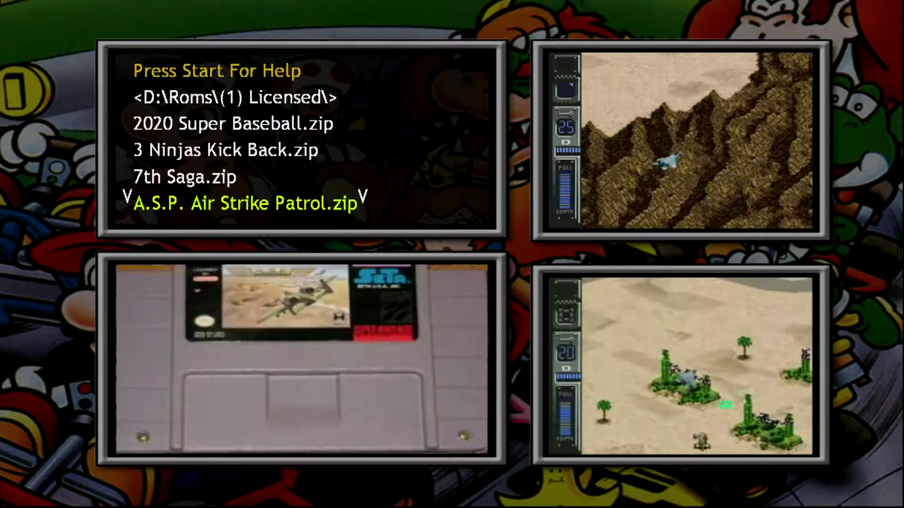
Scroll the alphabetical ROM list down to Street Fighter Alpha II.zip
key(Down)
key(Down)
key(Down)
key(Down)
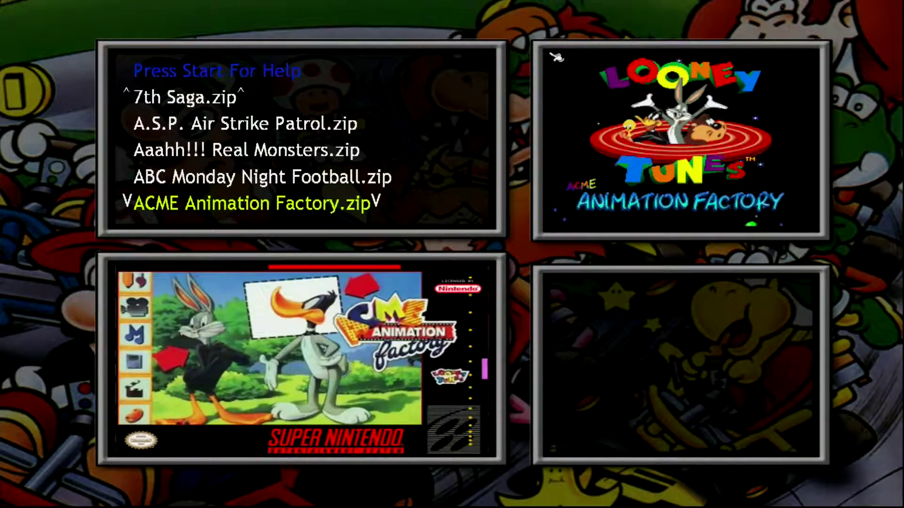
key(Down)
key(Down)
key(Down)
key(Down)
key(Down)
key(Down)
key(Down)
key(Down)
key(Down)
key(Down)
key(Down)
key(Down)
key(Down)
key(Down)
key(Down)
key(Down)
key(Down)
key(Down)
key(Down)
key(Down)
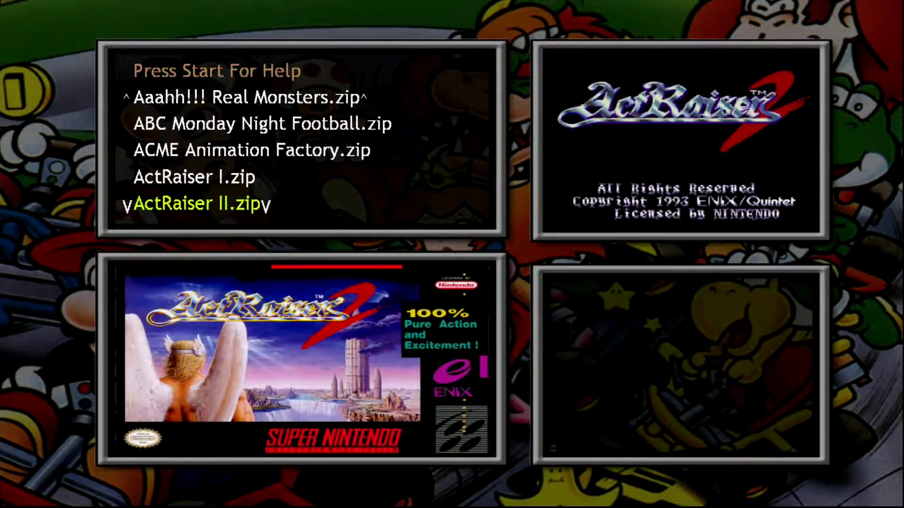
key(Down)
key(Down)
key(Down)
key(Down)
key(Down)
key(Down)
key(Down)
key(Down)
key(Down)
key(Down)
key(Down)
key(Down)
key(Down)
key(Down)
key(Down)
key(Down)
key(Down)
key(Down)
key(Down)
key(Down)
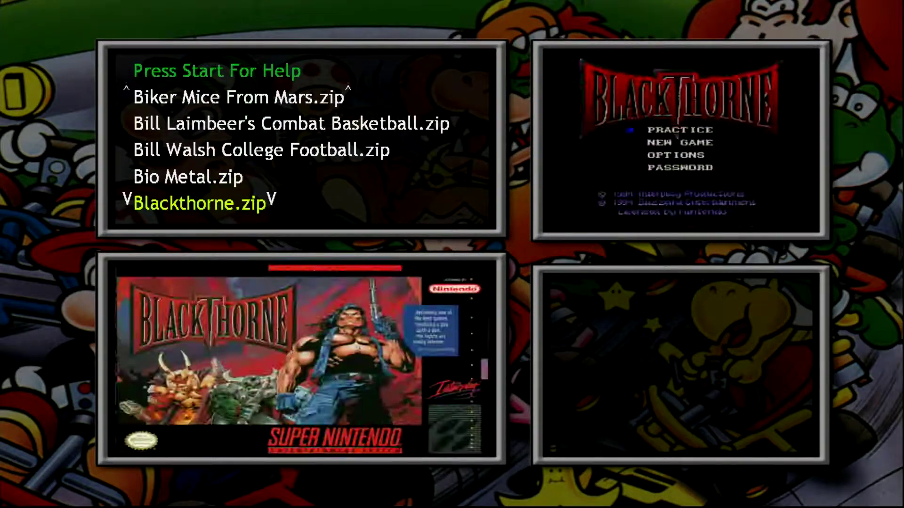
key(Down)
key(Down)
key(Down)
key(Down)
key(Down)
key(Down)
key(Down)
key(Down)
key(Down)
key(Down)
key(Down)
key(Down)
key(Down)
key(Down)
key(Down)
key(Down)
key(Down)
key(Down)
key(Down)
key(Down)
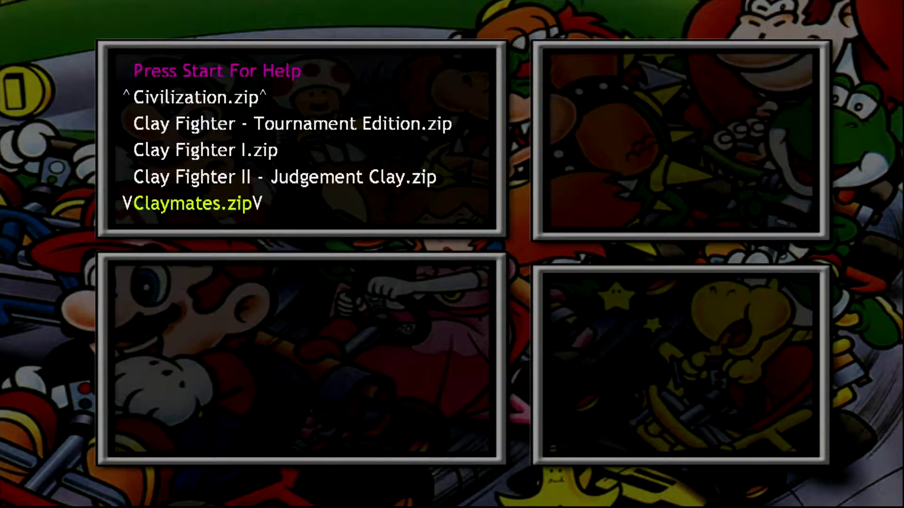
key(Down)
key(Down)
key(Down)
key(Down)
key(Down)
key(Down)
key(Down)
key(Down)
key(Down)
key(Down)
key(Down)
key(Down)
key(Down)
key(Down)
key(Down)
key(Down)
key(Down)
key(Down)
key(Down)
key(Down)
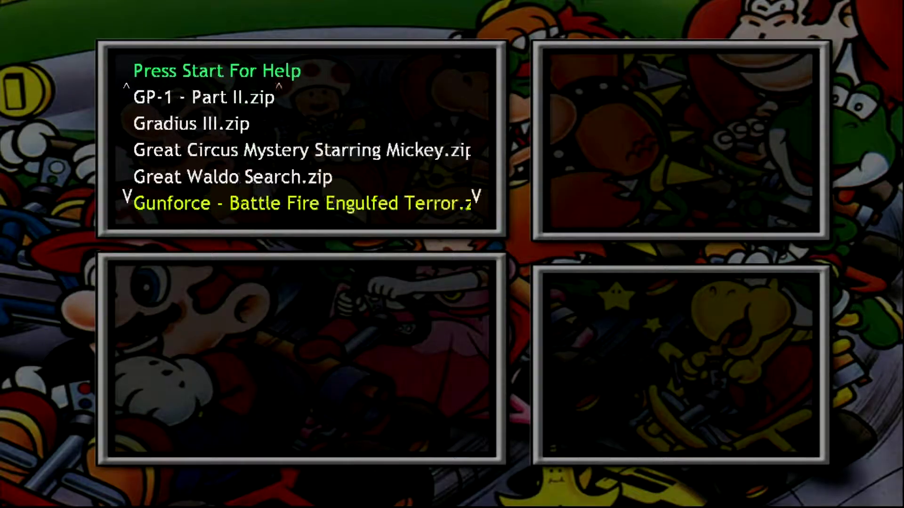
key(Down)
key(Down)
key(Down)
key(Down)
key(Down)
key(Down)
key(Down)
key(Down)
key(Down)
key(Down)
key(Down)
key(Down)
key(Down)
key(Down)
key(Down)
key(Down)
key(Down)
key(Down)
key(Down)
key(Down)
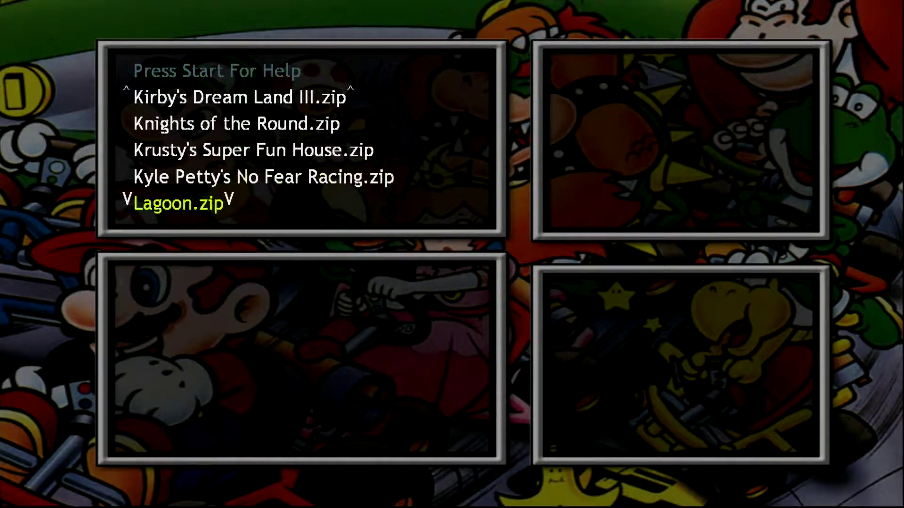
key(Down)
key(Down)
key(Down)
key(Down)
key(Down)
key(Down)
key(Down)
key(Down)
key(Down)
key(Down)
key(Down)
key(Down)
key(Down)
key(Down)
key(Down)
key(Down)
key(Down)
key(Down)
key(Down)
key(Down)
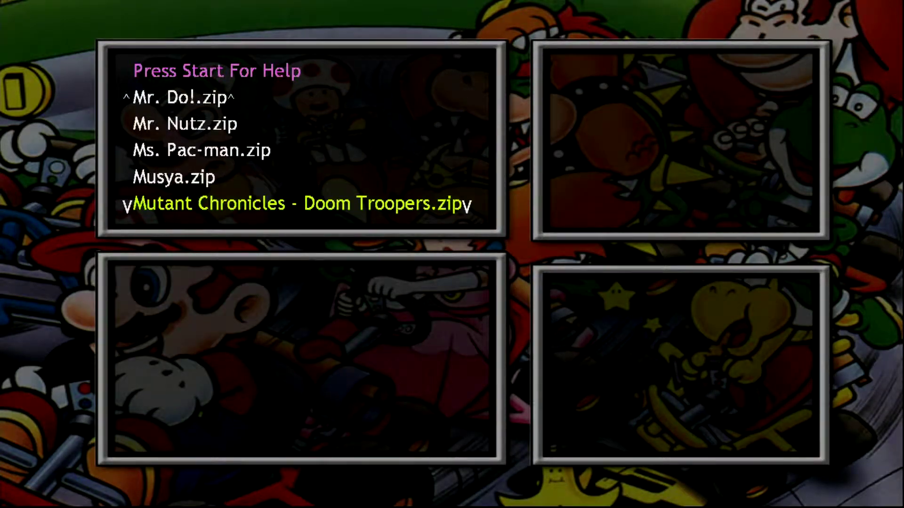
key(Down)
key(Down)
key(Down)
key(Down)
key(Down)
key(Down)
key(Down)
key(Down)
key(Down)
key(Down)
key(Down)
key(Down)
key(Down)
key(Down)
key(Down)
key(Down)
key(Down)
key(Down)
key(Down)
key(Down)
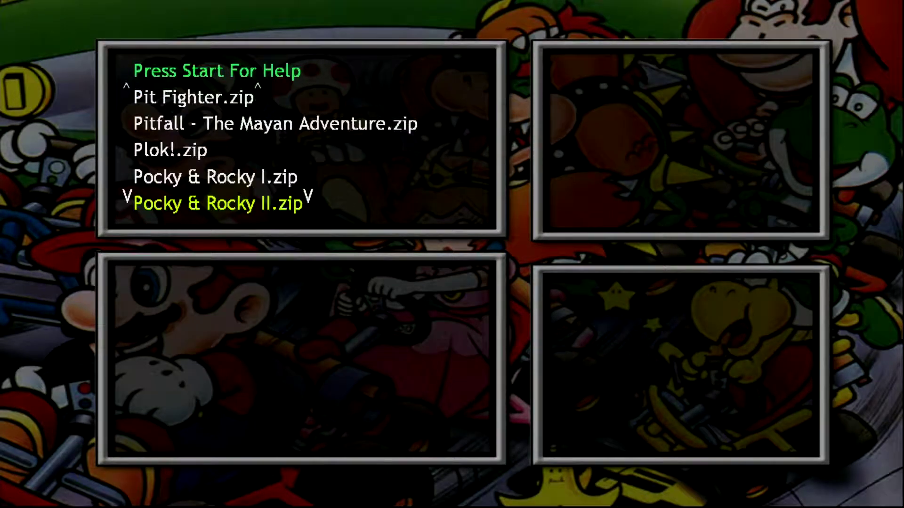
key(Down)
key(Down)
key(Down)
key(Down)
key(Down)
key(Down)
key(Down)
key(Down)
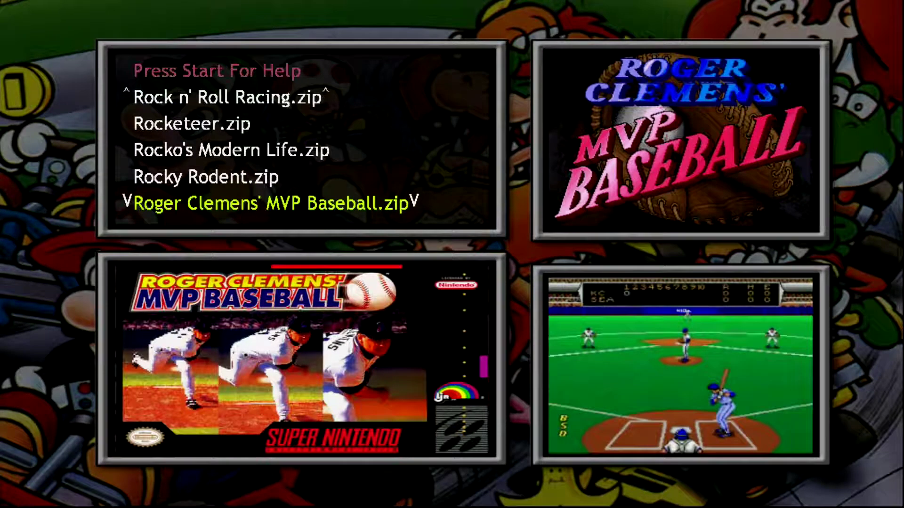
key(Down)
key(Down)
key(Down)
key(Down)
key(Down)
key(Down)
key(Down)
key(Down)
key(Down)
key(Down)
key(Down)
key(Down)
key(Down)
key(Down)
key(Down)
key(Down)
key(Down)
key(Down)
key(Down)
key(Down)
key(Down)
key(Down)
key(Down)
key(Down)
key(Down)
key(Down)
key(Down)
key(Down)
key(Down)
key(Down)
key(Down)
key(Down)
key(Down)
key(Down)
key(Down)
key(Down)
key(Down)
key(Down)
key(Down)
key(Down)
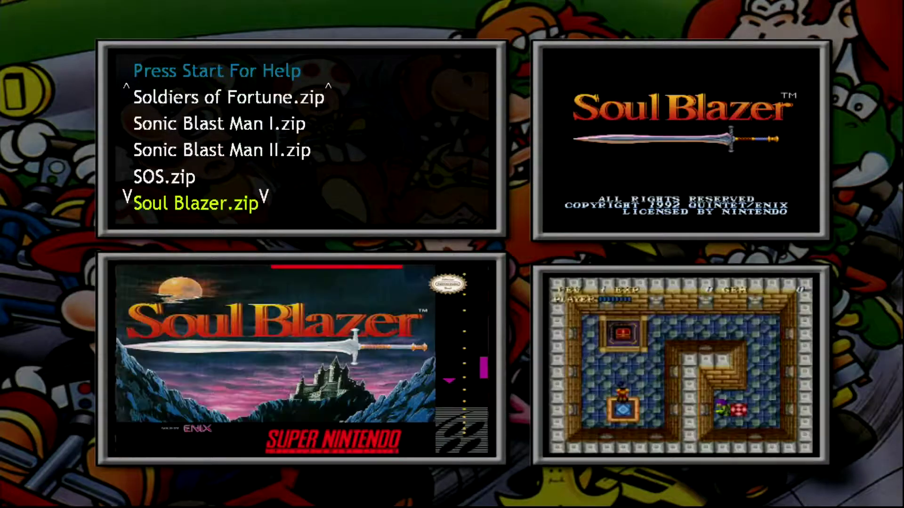
key(Down)
key(Down)
key(Down)
key(Down)
key(Down)
key(Down)
key(Down)
key(Down)
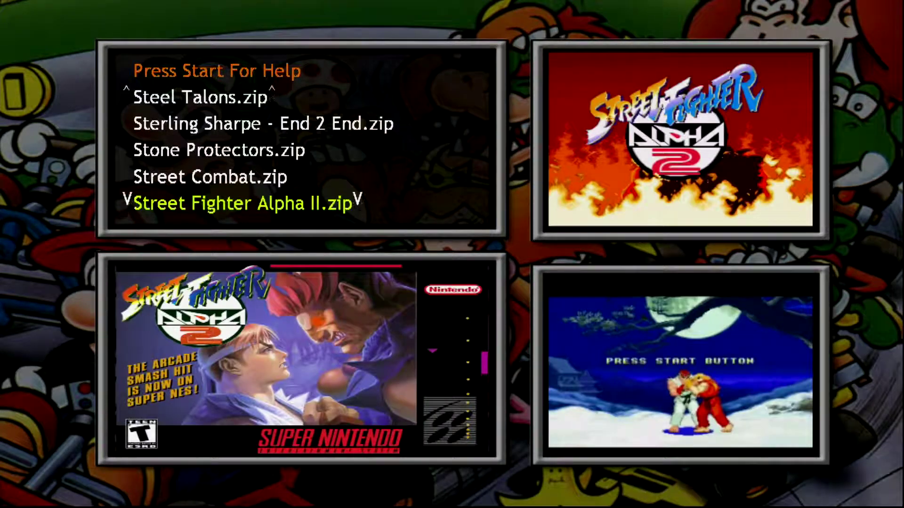
Select Super Mario World I.zip and open its Game Configuration
key(Down)
key(Down)
key(Down)
key(Down)
key(Down)
key(Down)
key(Down)
key(Down)
key(Down)
key(Down)
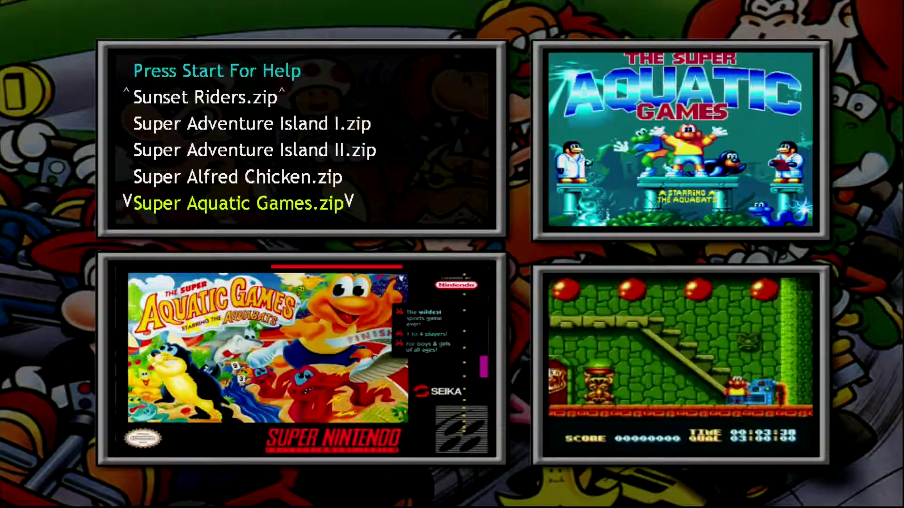
key(Down)
key(Down)
key(Down)
key(Down)
key(Down)
key(Down)
key(Down)
key(Down)
key(Down)
key(Down)
key(Down)
key(Down)
key(Down)
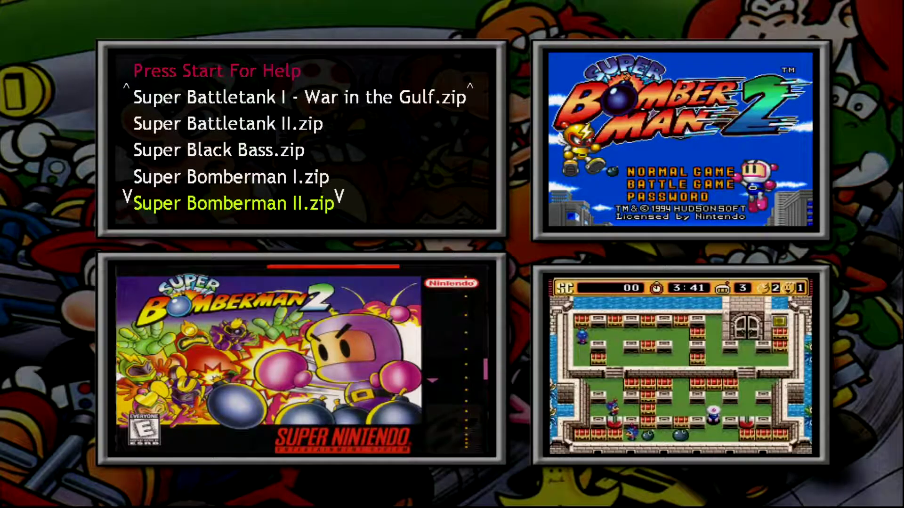
key(Down)
key(Down)
key(Down)
key(Down)
key(Down)
key(Down)
key(Down)
key(Down)
key(Down)
key(Down)
key(Down)
key(Down)
key(Down)
key(Down)
key(Down)
key(Down)
key(Down)
key(Down)
key(Down)
key(Down)
key(Down)
key(Down)
key(Down)
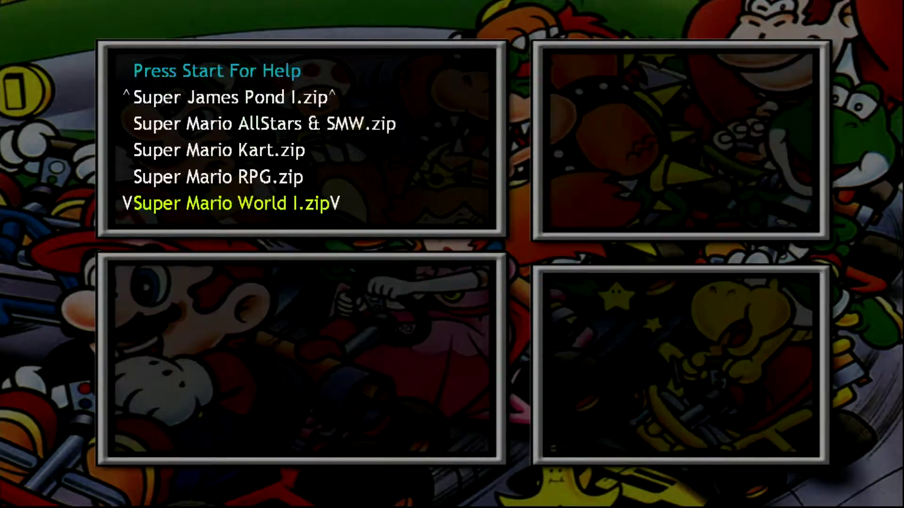
key(Down)
key(Down)
key(Down)
key(Down)
key(Down)
key(Down)
key(Up)
key(Up)
key(Up)
key(Up)
key(Up)
key(Up)
key(Up)
key(Up)
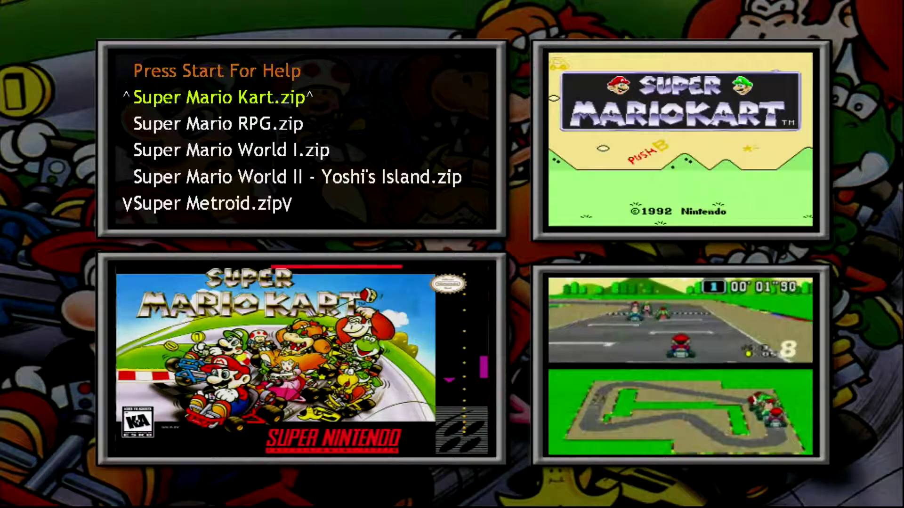
key(Up)
key(Up)
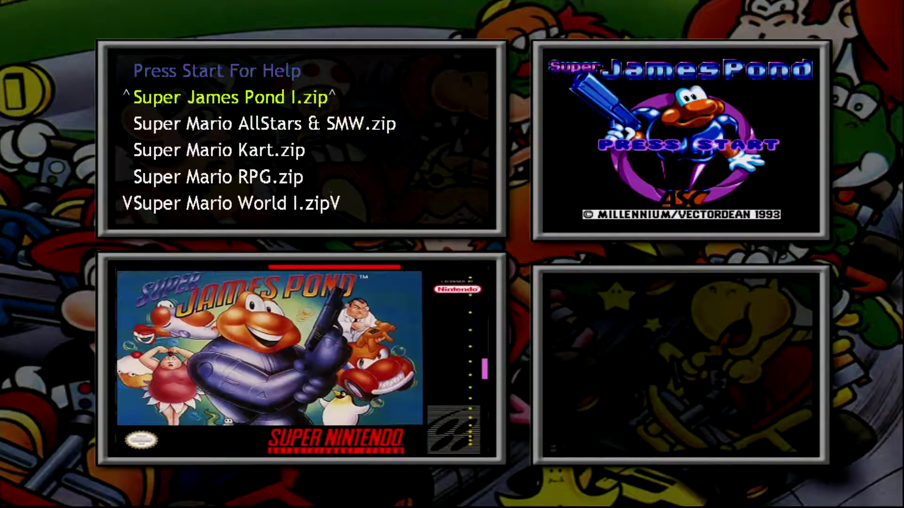
key(Up)
key(Down)
key(Down)
key(Down)
key(Down)
key(Down)
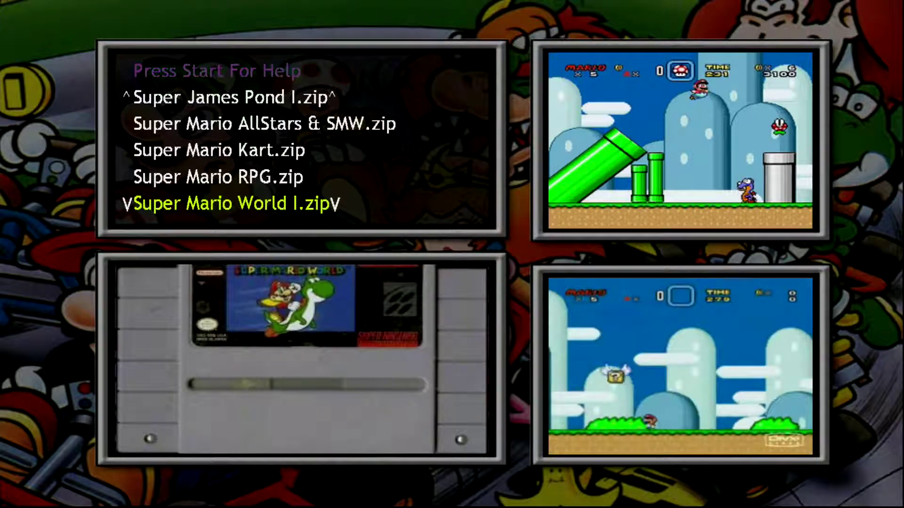
key(Return)
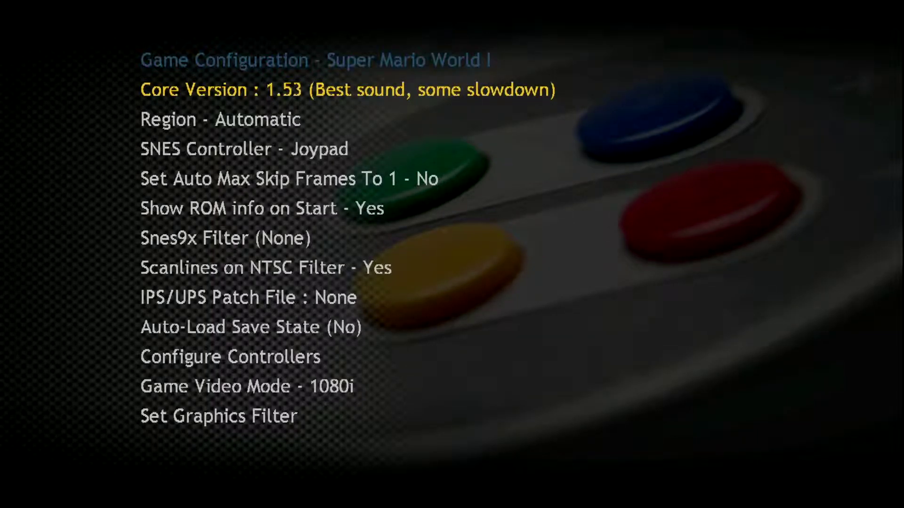
Change the core version from 1.53 to 1.42 and start Super Mario World
key(Left)
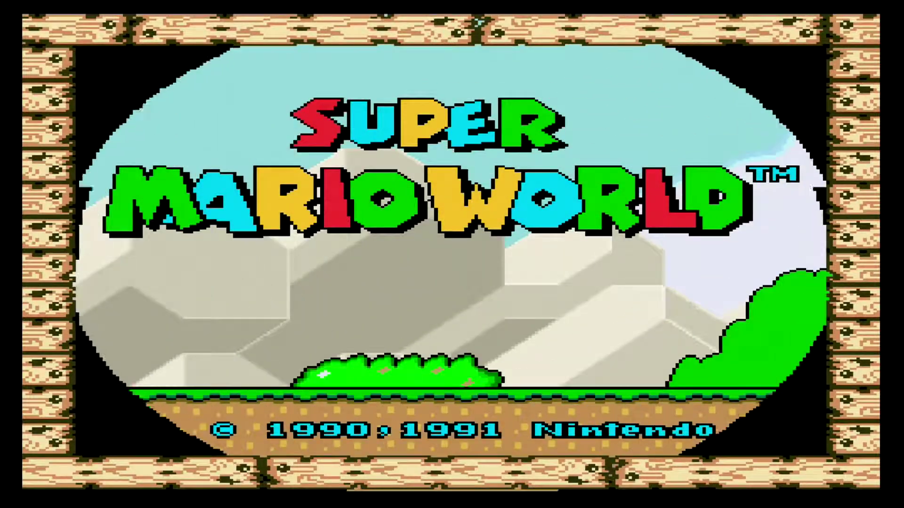
Skip the title demo, start on save file Mario A, and bring up In Game Options
key(Return)
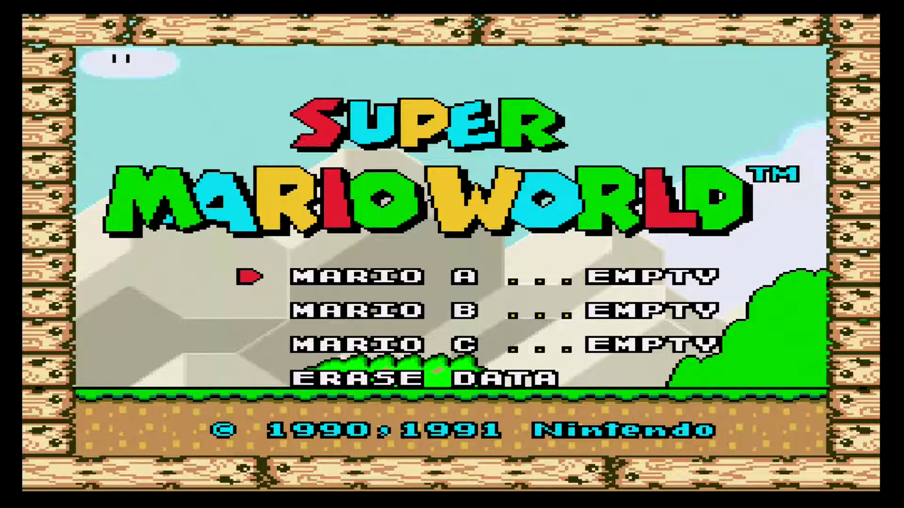
key(Return)
key(Return)
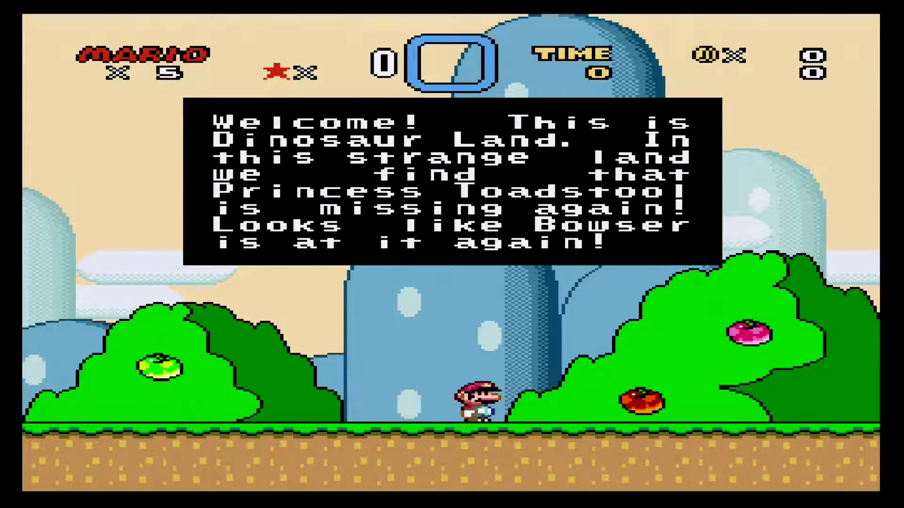
key(Escape)
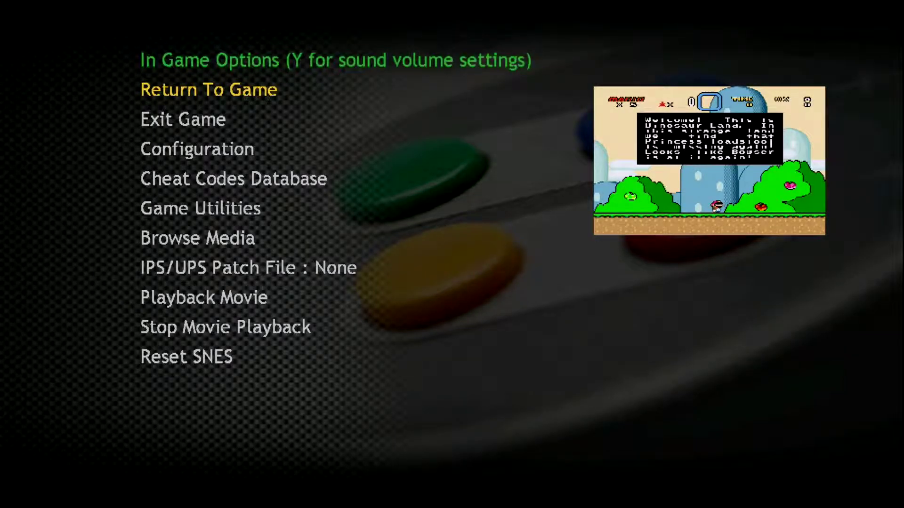
Check the empty List Cheat Codes in Cheat Codes Database, then choose Search Cheat Database for Codes
key(Down)
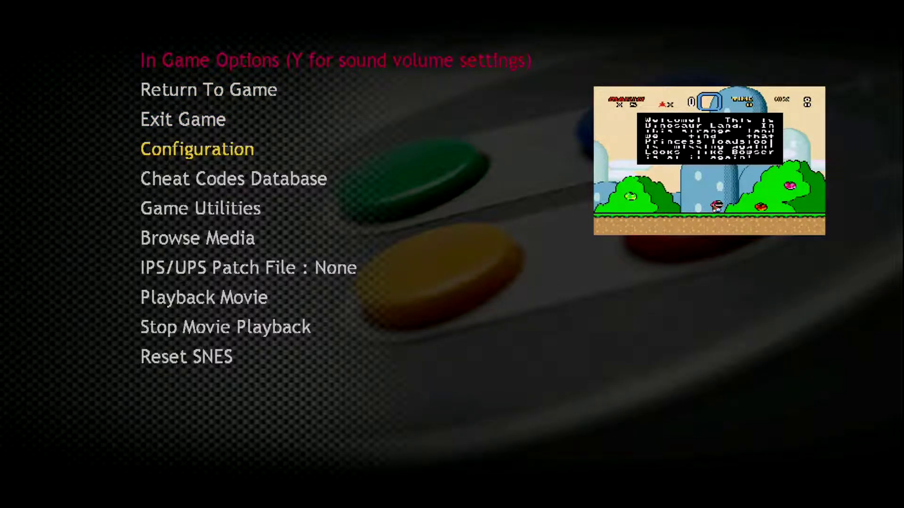
key(Down)
key(Return)
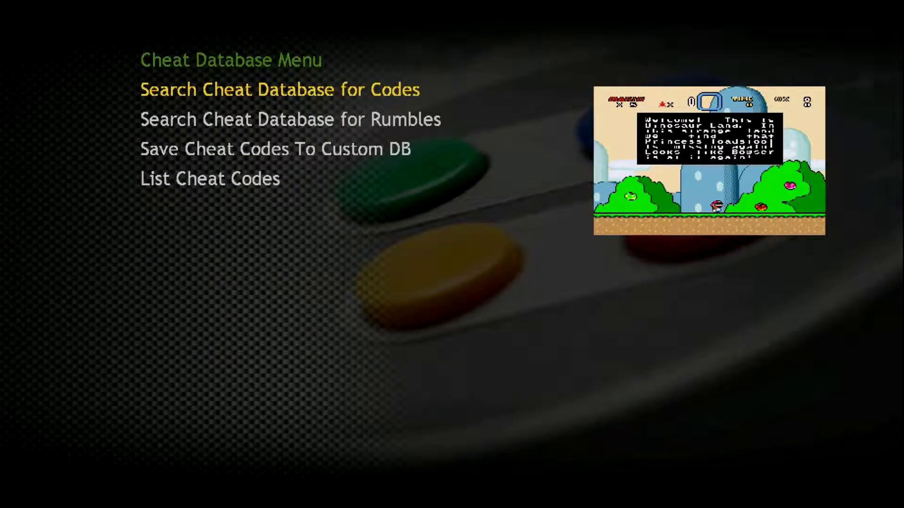
key(Return)
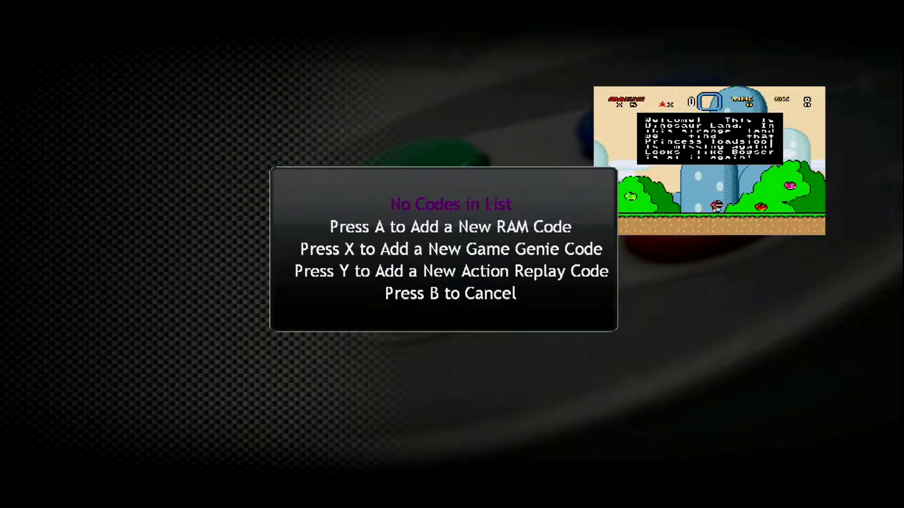
key(Escape)
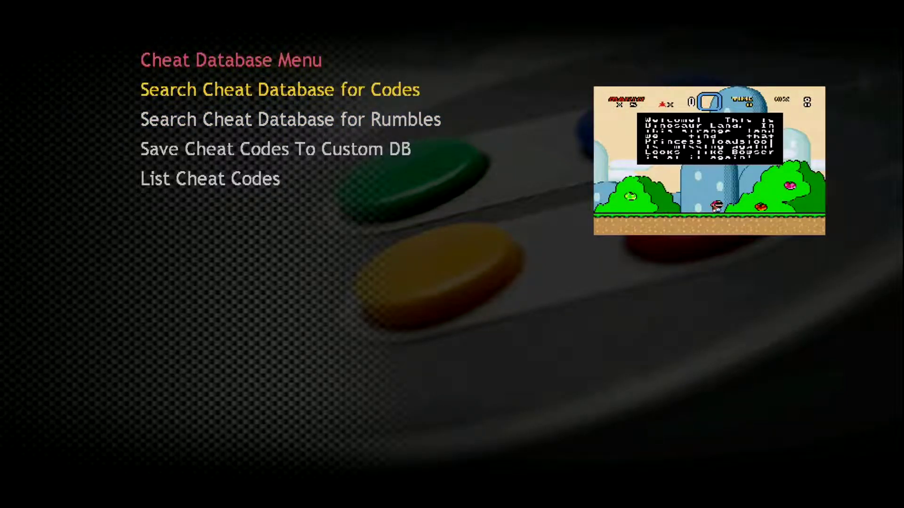
key(Return)
Open the Game Genie code list file and select Super Mario World's cheats
key(Escape)
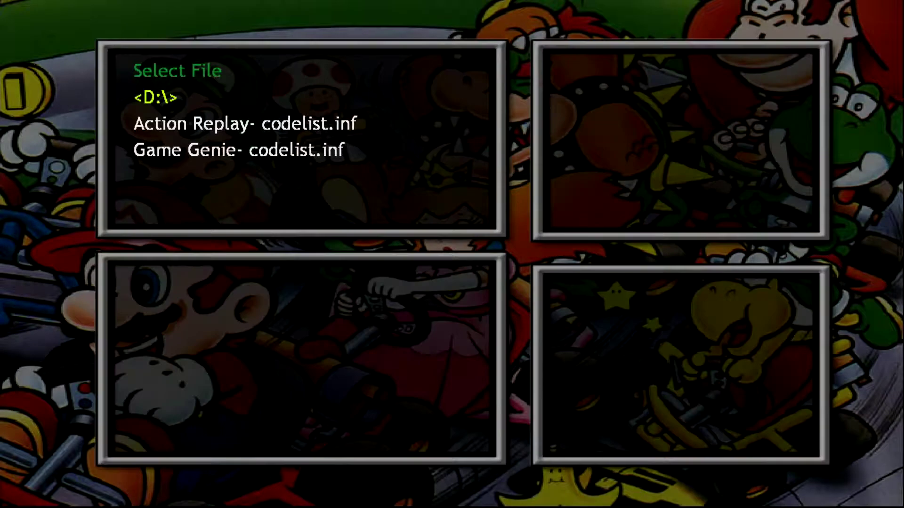
key(Down)
key(Down)
key(Up)
key(Down)
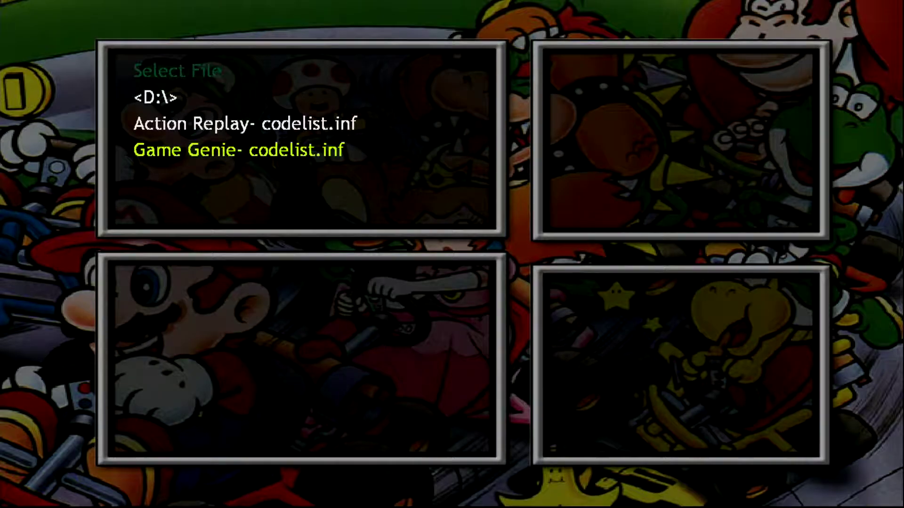
key(Return)
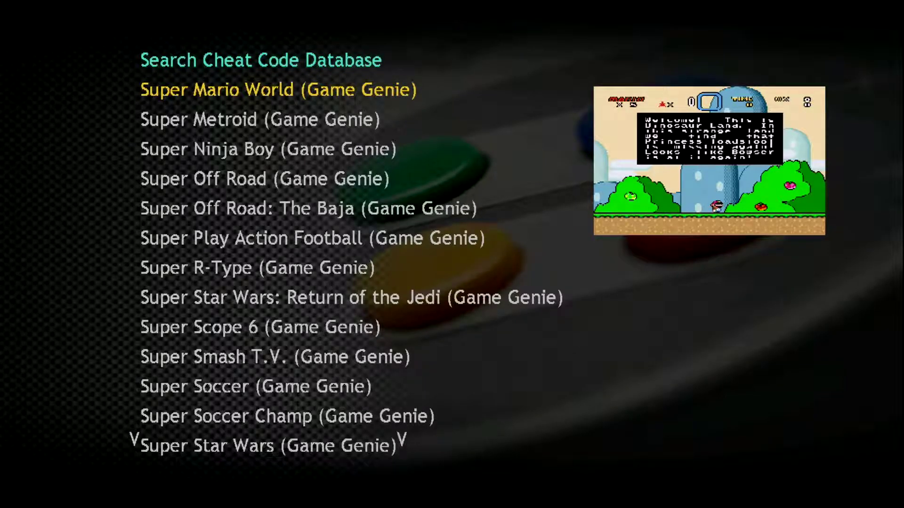
key(Down)
key(Up)
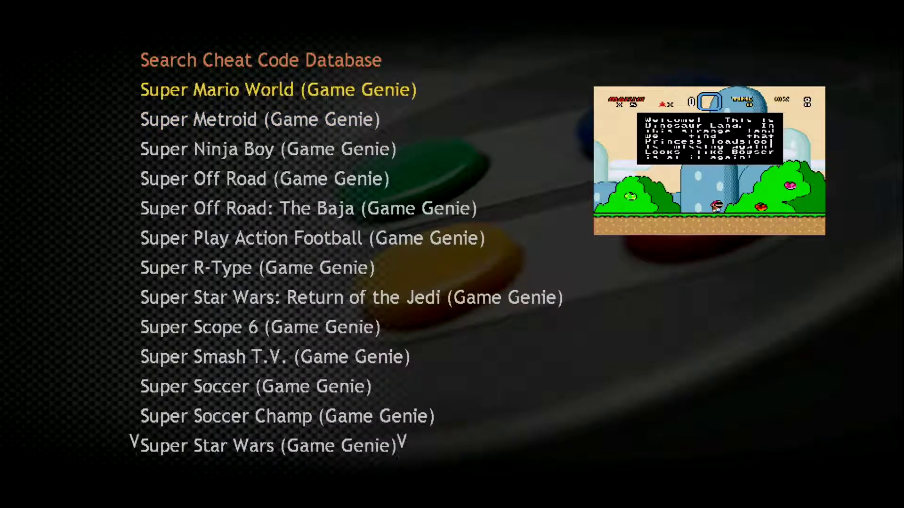
key(Return)
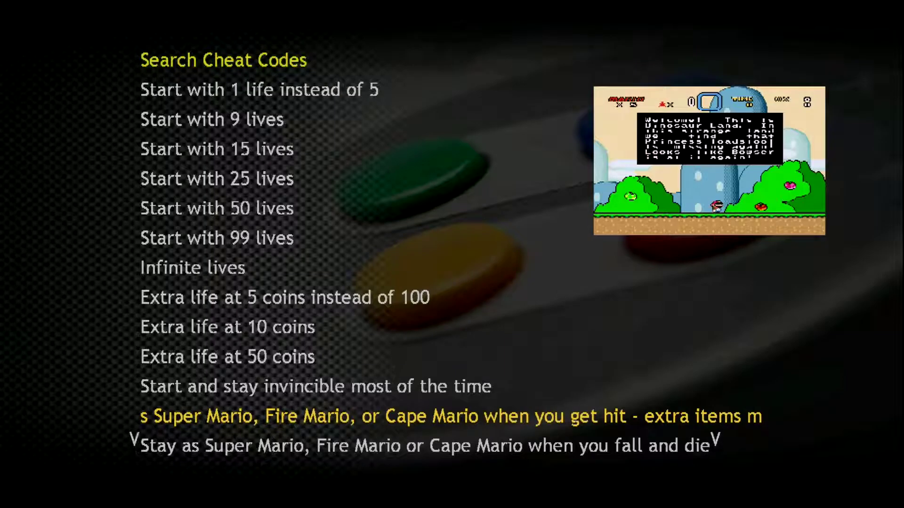
Add the Mega-jump cheat and return to the Cheat Database Menu
key(Down)
key(Down)
key(Down)
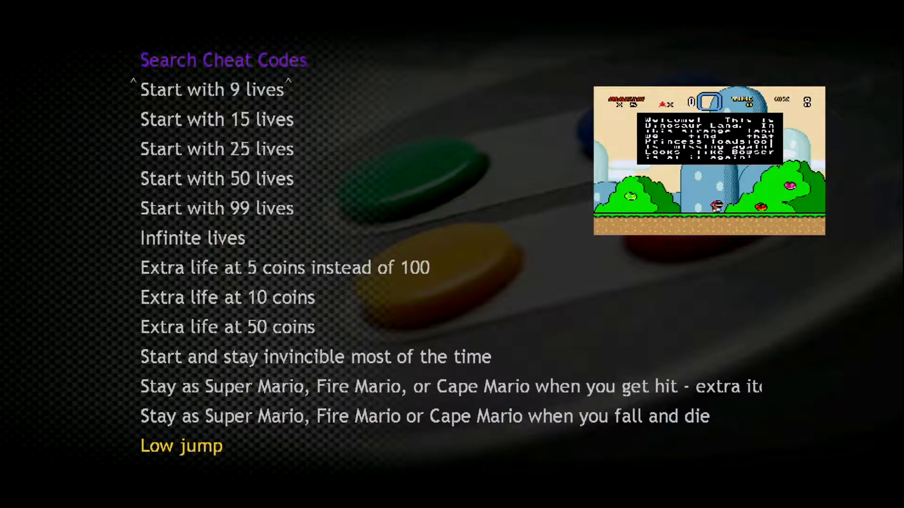
key(Down)
key(Down)
key(Down)
key(Down)
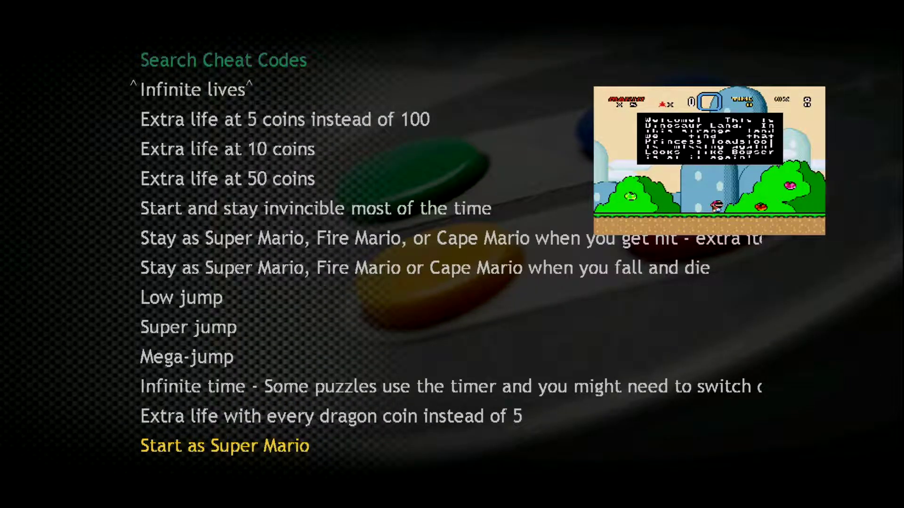
key(Down)
key(Down)
key(Down)
key(Down)
key(Down)
key(Up)
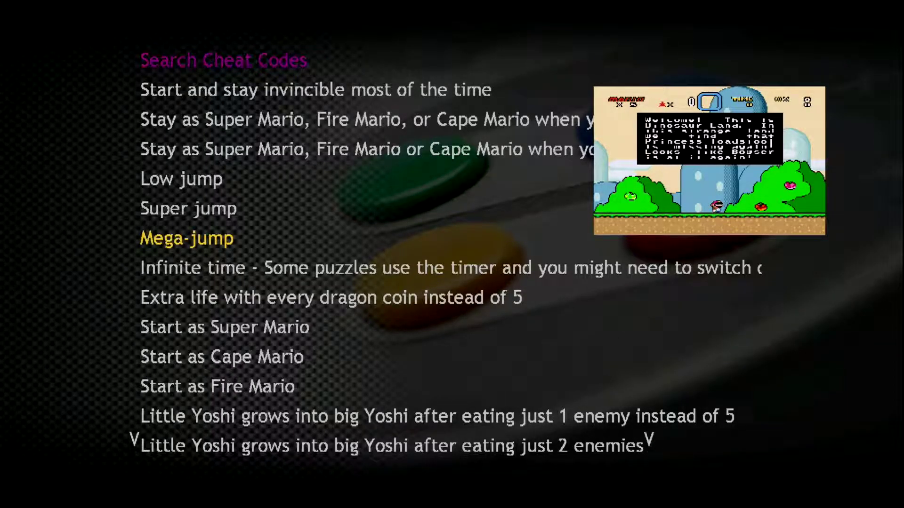
key(Return)
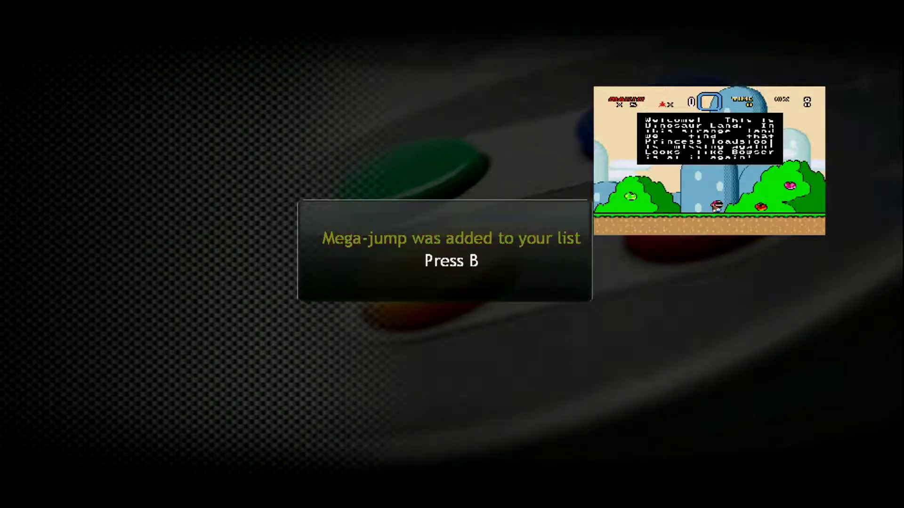
key(Escape)
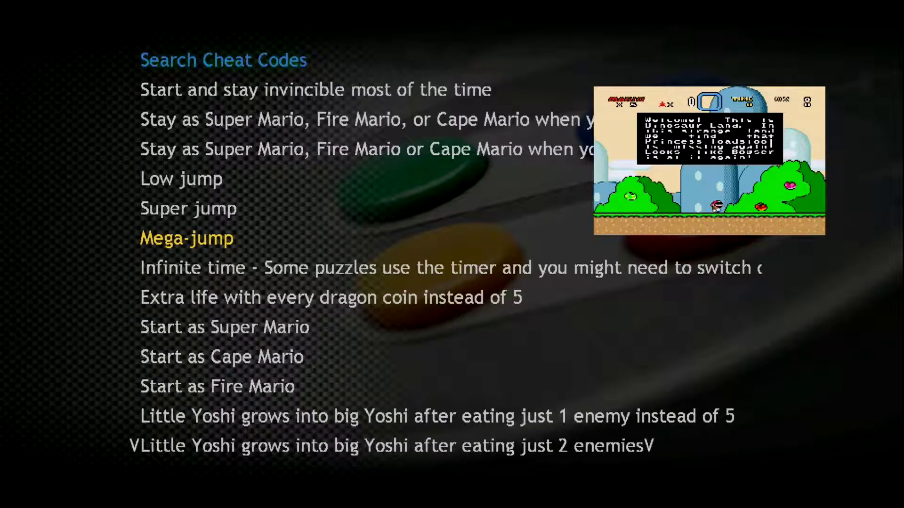
key(Escape)
key(Escape)
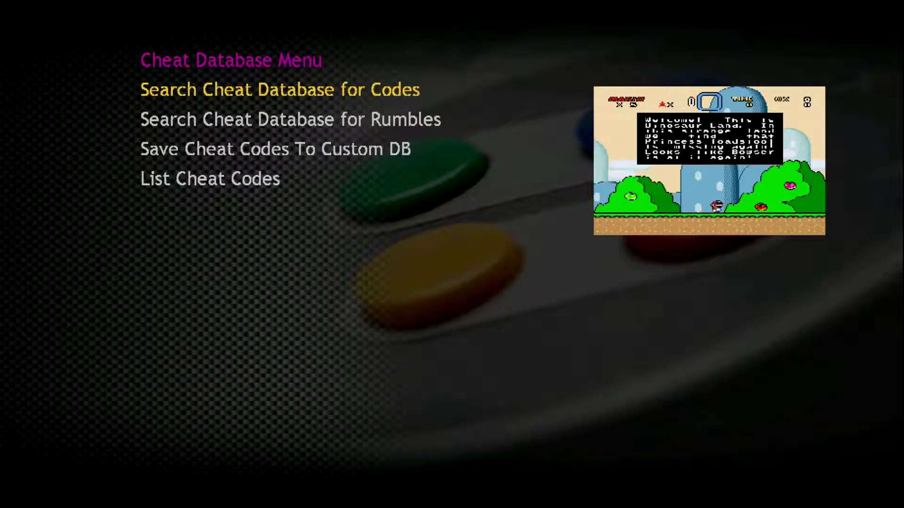
Set the DF2C-AF6F Mega-jump code ON and back out to In Game Options
key(Return)
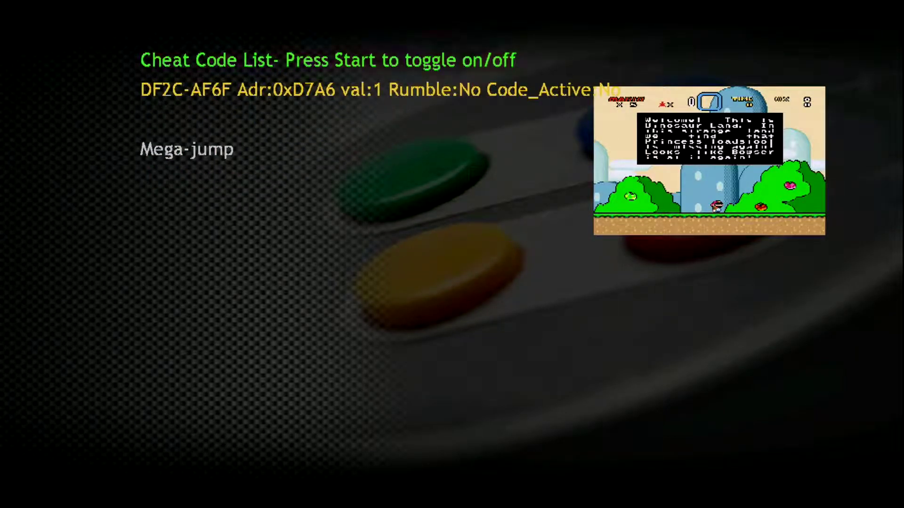
key(Return)
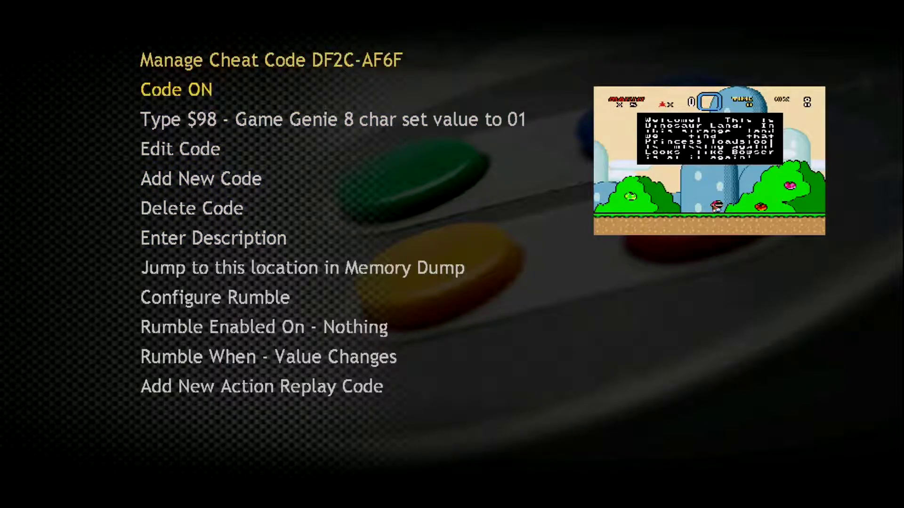
key(Escape)
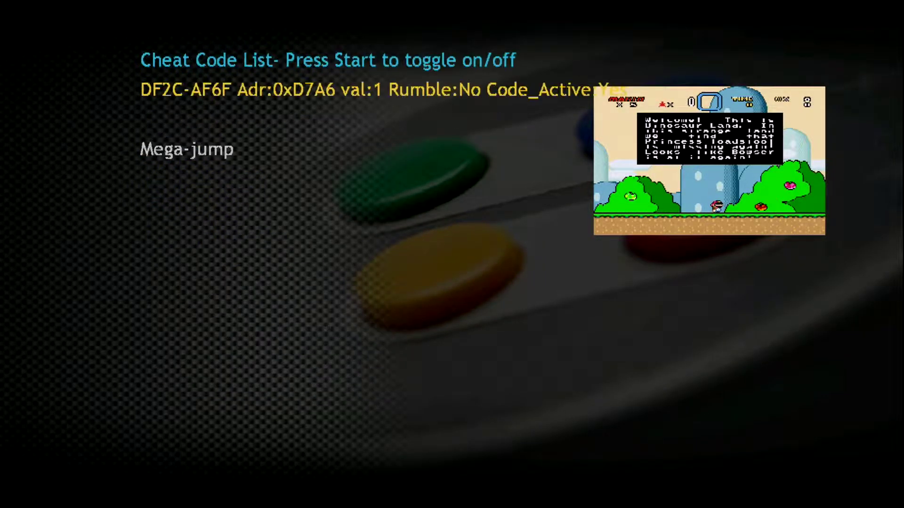
key(Escape)
key(Escape)
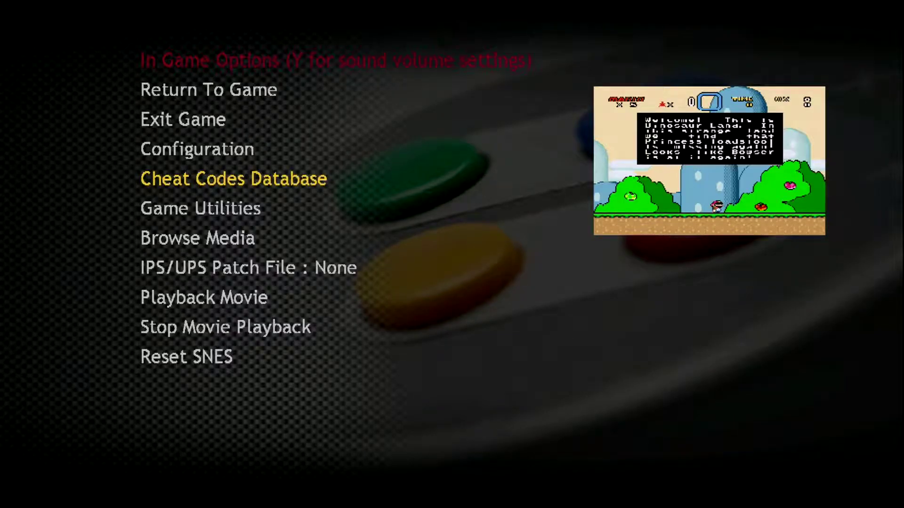
key(Escape)
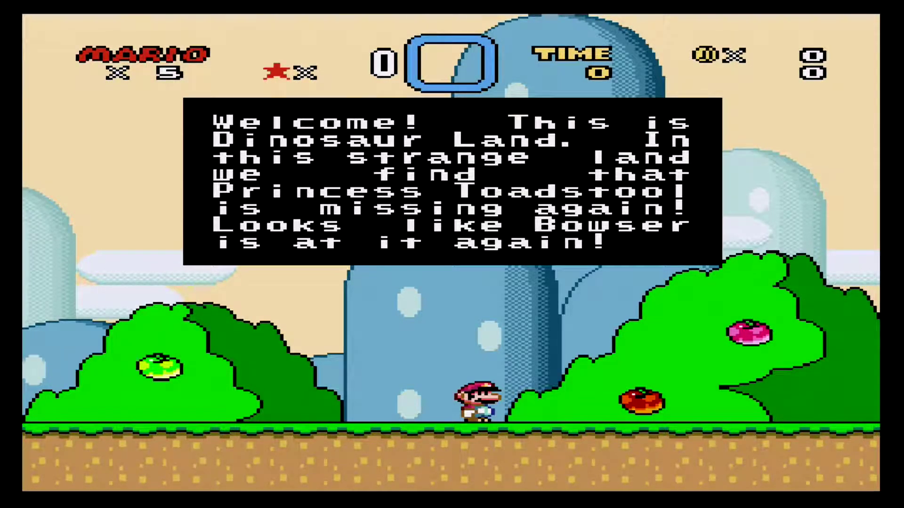
Dismiss the welcome message and check the Save State and Load State options under Game Utilities
key(x)
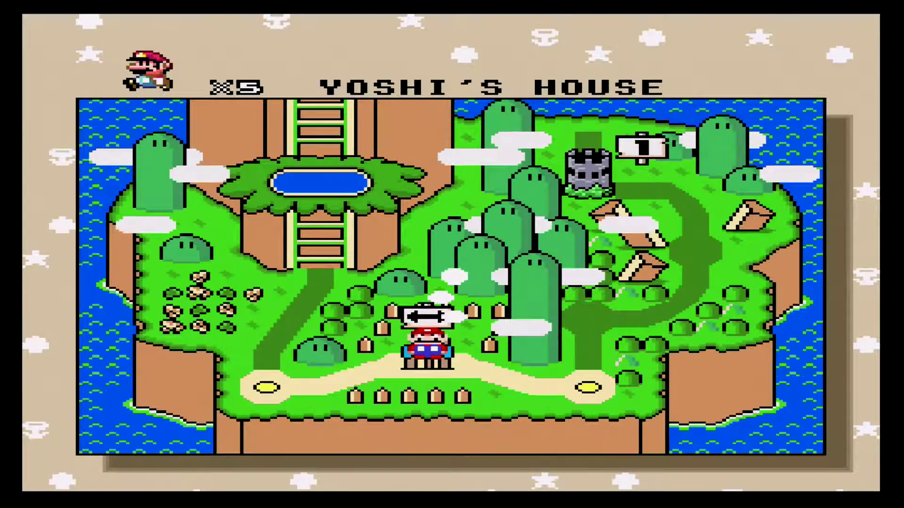
key(Escape)
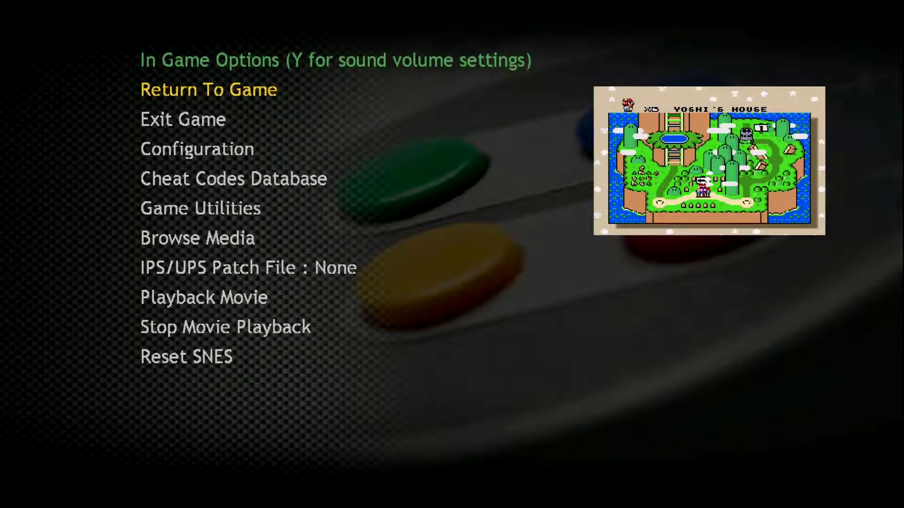
key(Down)
key(Down)
key(Down)
key(Down)
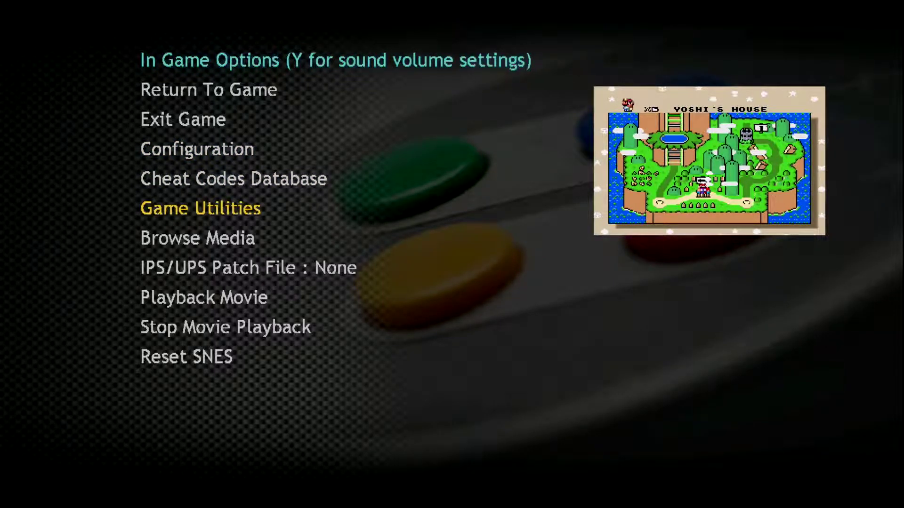
key(Return)
key(Down)
key(Up)
key(Down)
key(Up)
key(Escape)
key(Escape)
Resume the game, walk Mario left on the map, and enter Yoshi's Island 1
key(Right)
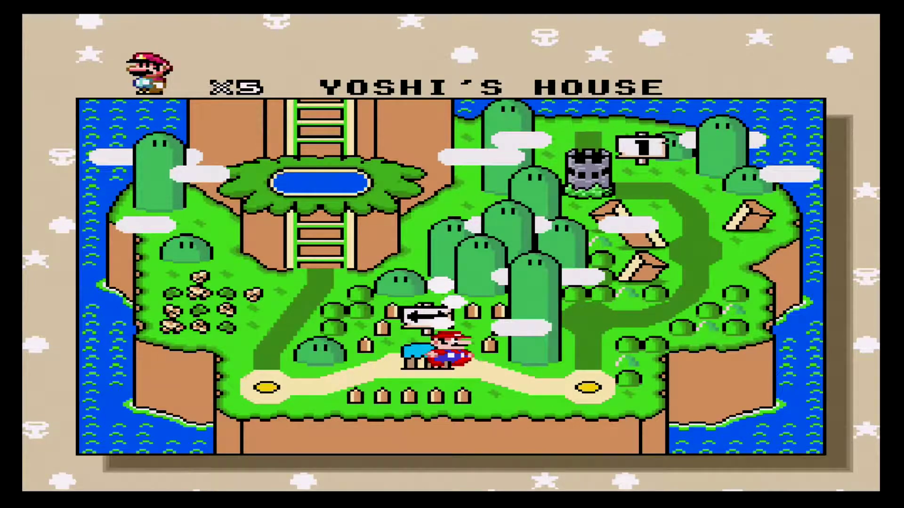
key(Left)
key(Left)
key(x)
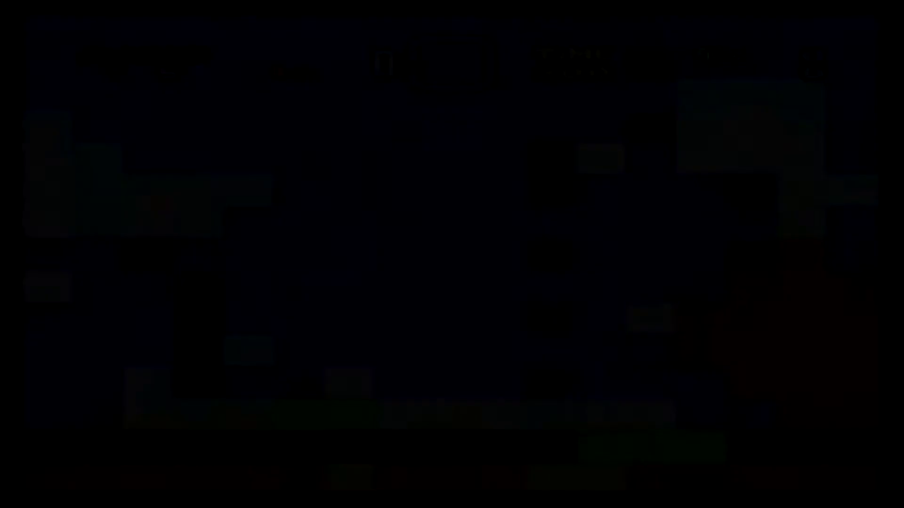
Mega-jump through the start, stomp the Banzai Bill and collect the winged ?-block's mushroom
key(x)
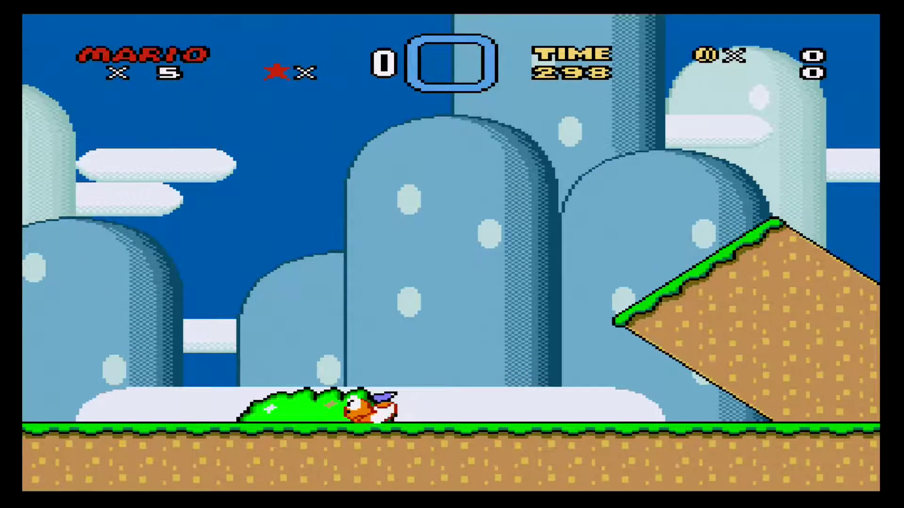
key(x)
key(Right)
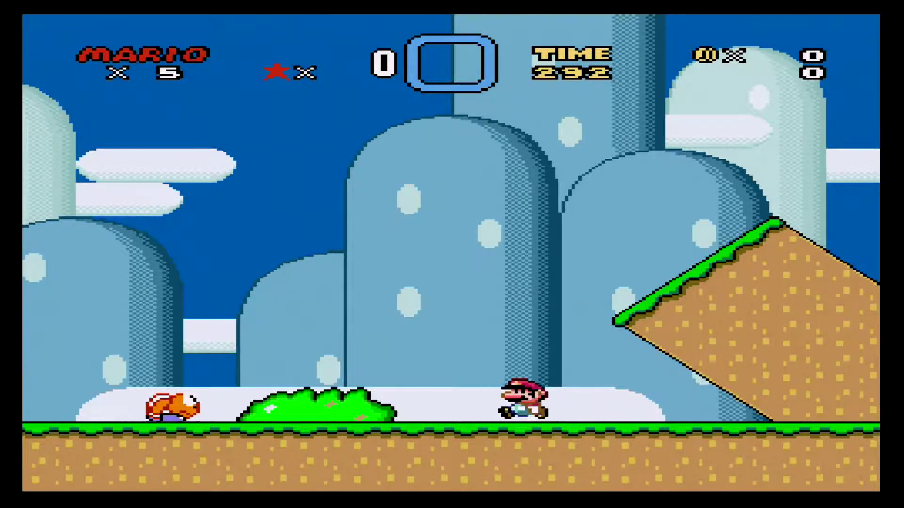
key(x)
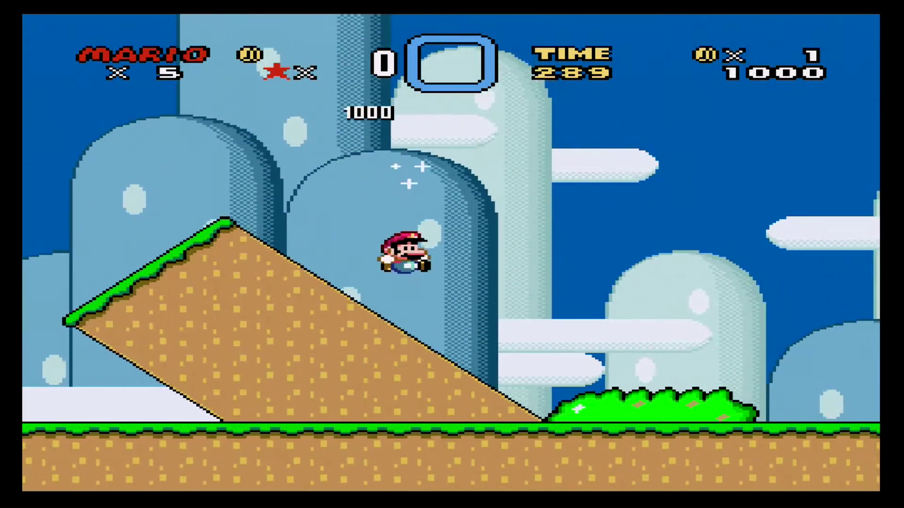
key(x)
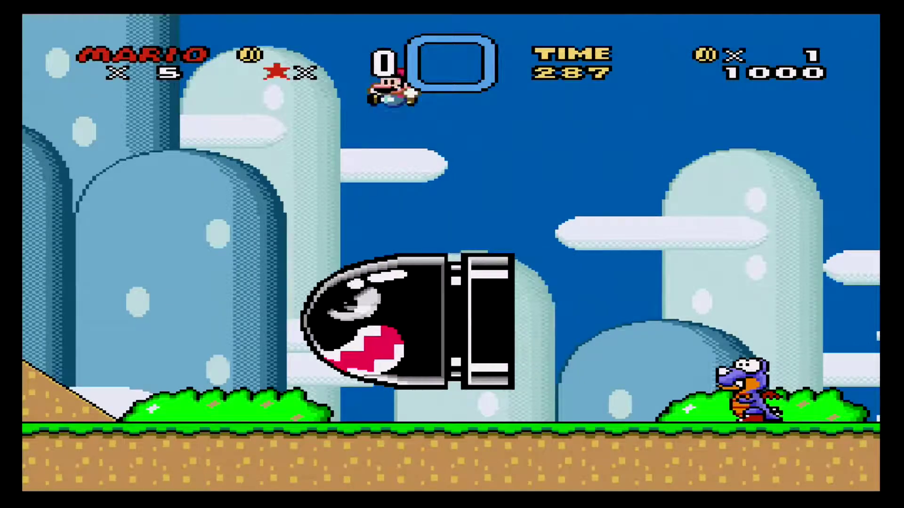
key(x)
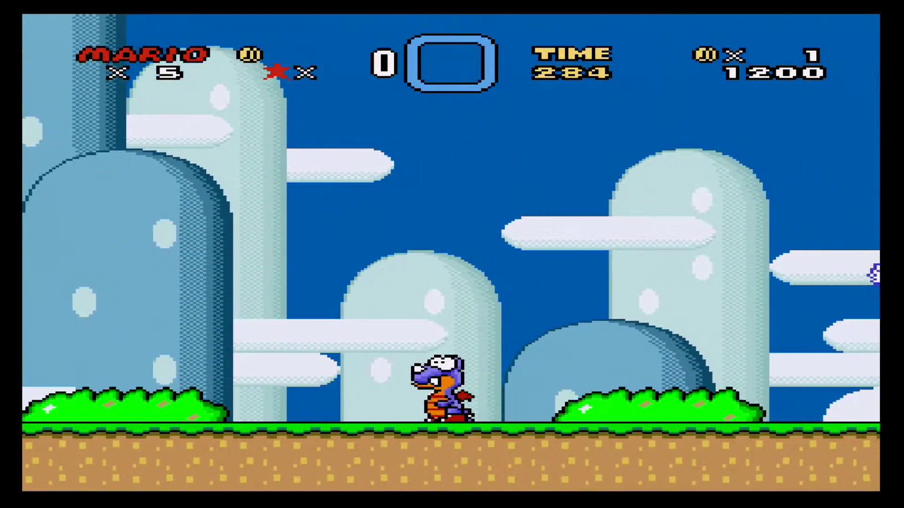
key(x)
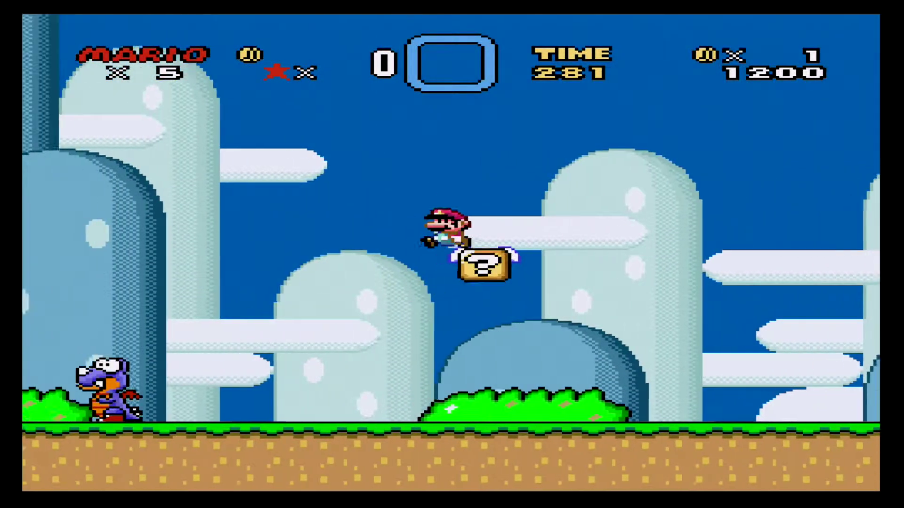
key(Left)
key(x)
key(Right)
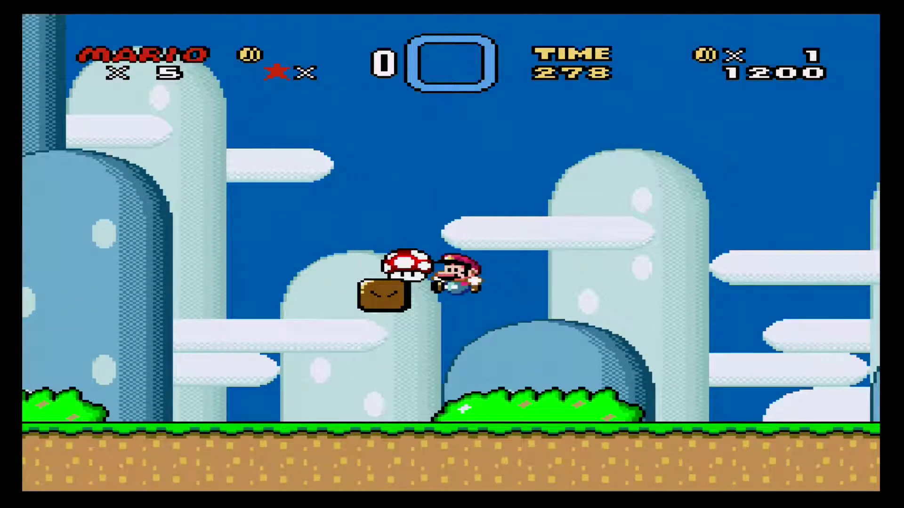
Run right over the cloud platform and grassy slopes as Super Mario, squishing the Rex
key(Right)
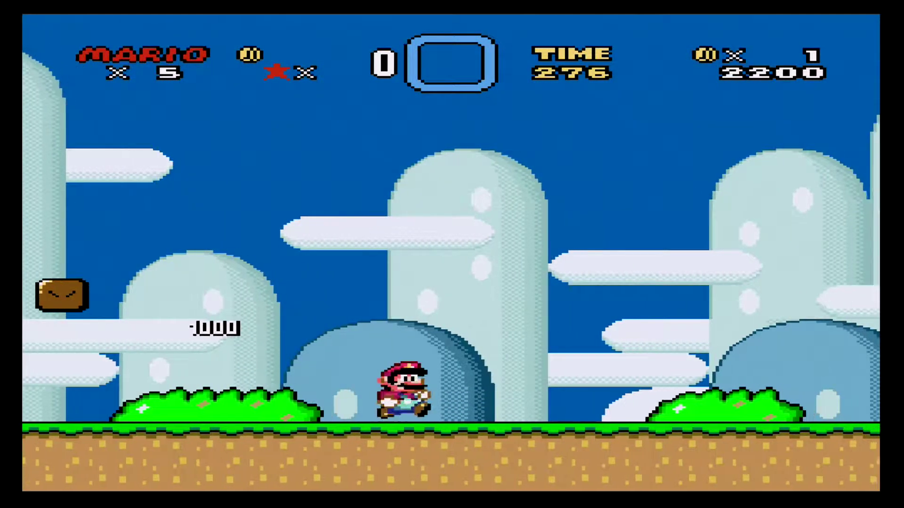
key(x)
key(x)
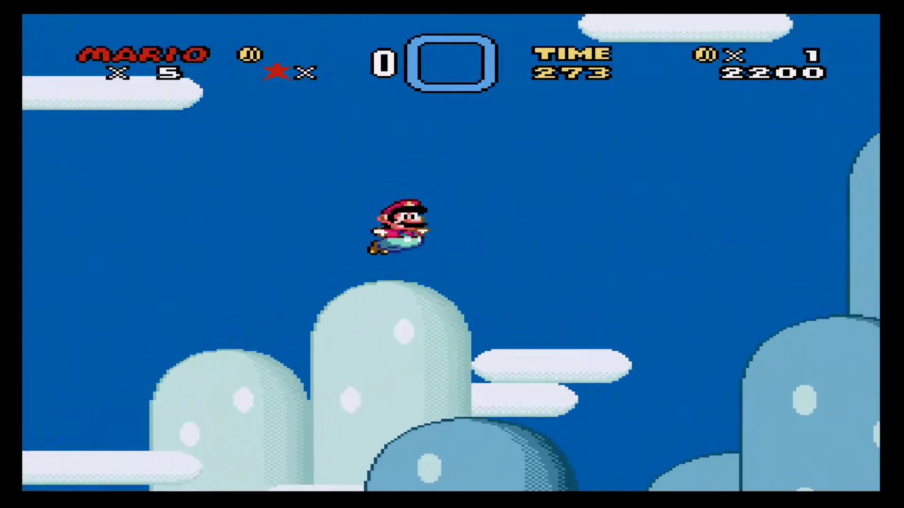
key(Right)
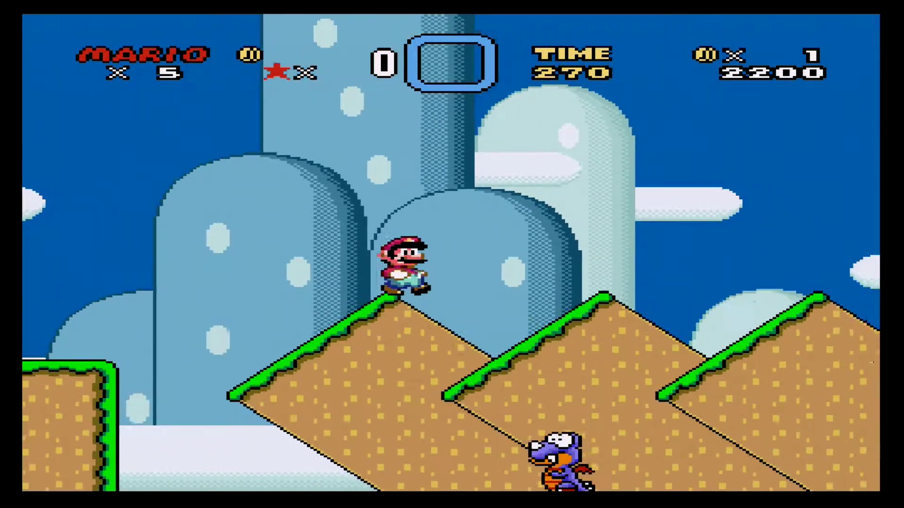
key(x)
key(Right)
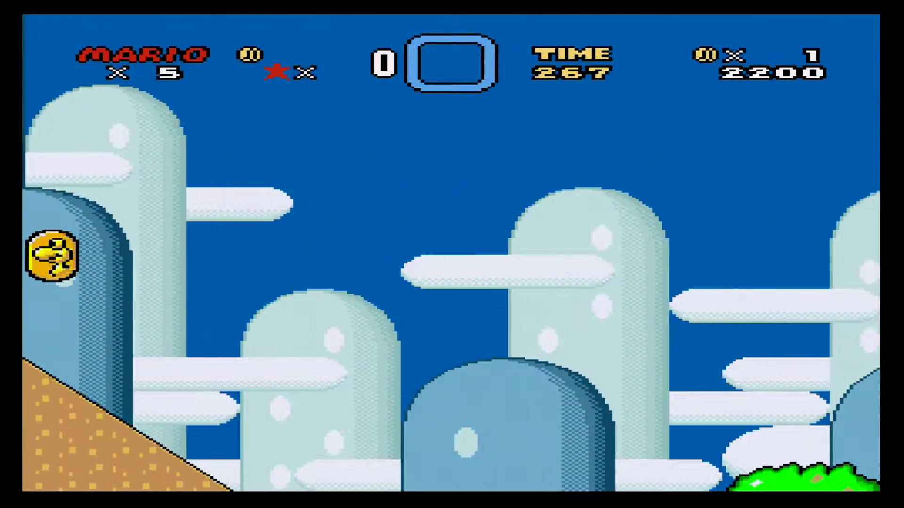
key(Right)
key(x)
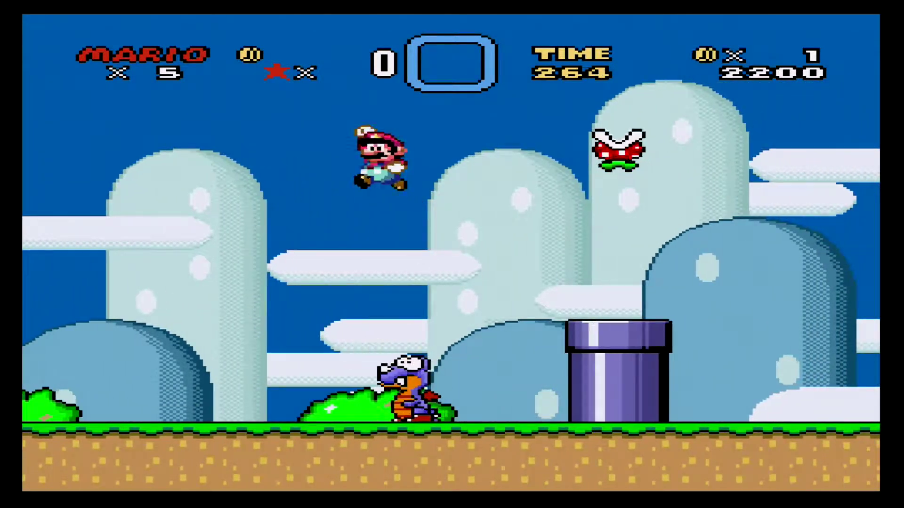
Clear the pipe, spin-jump on the block structure and grab the coin beyond
key(Right)
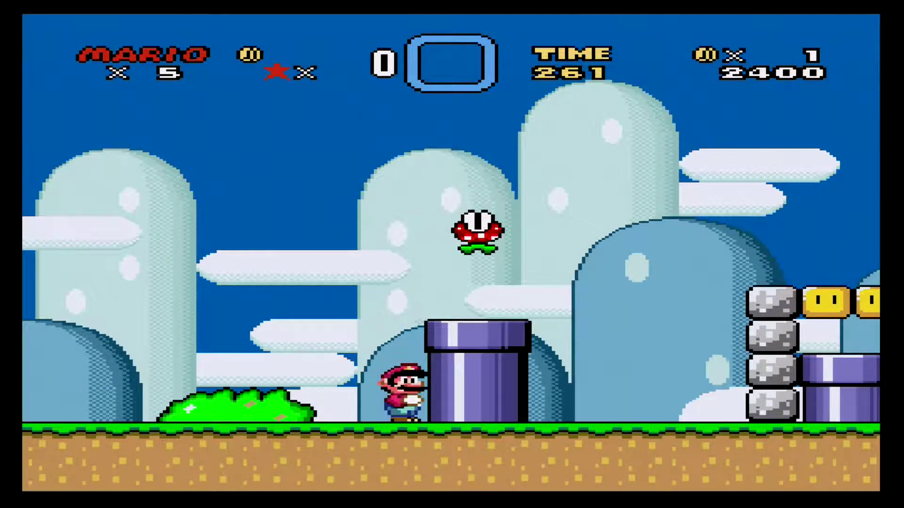
key(x)
key(Right)
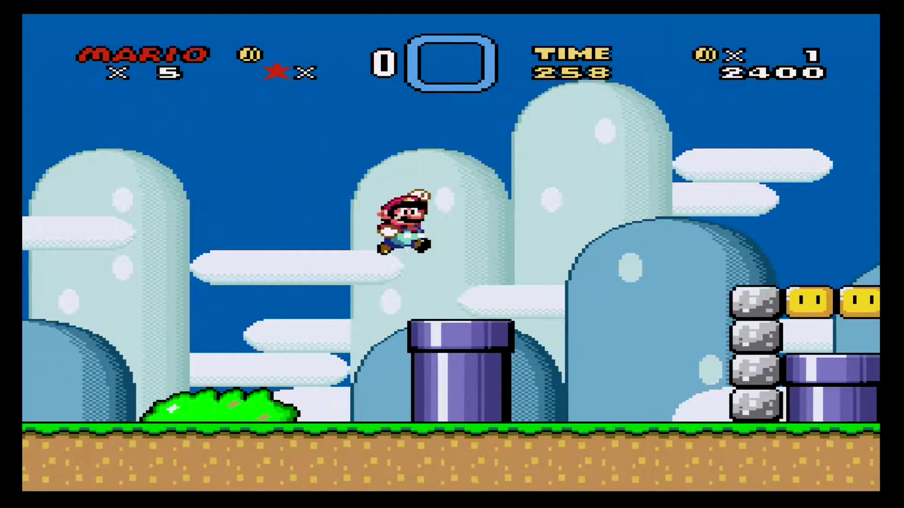
key(x)
key(Right)
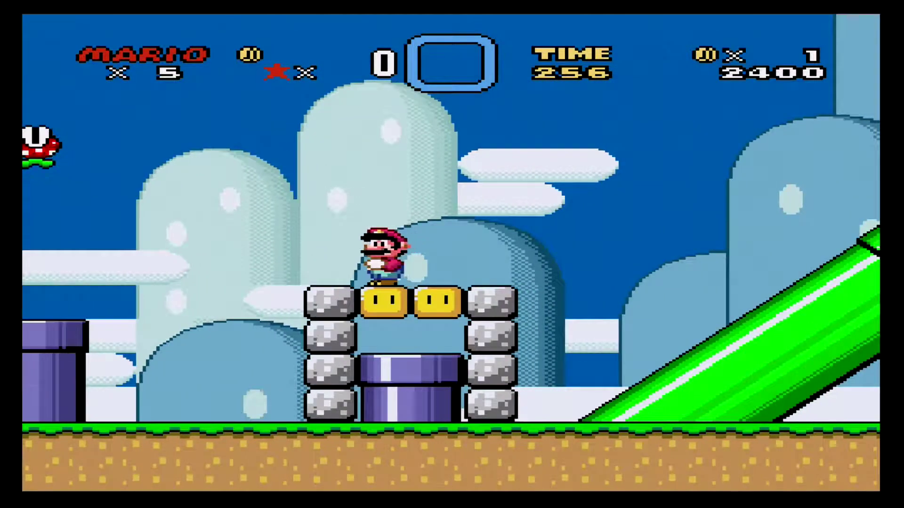
key(z)
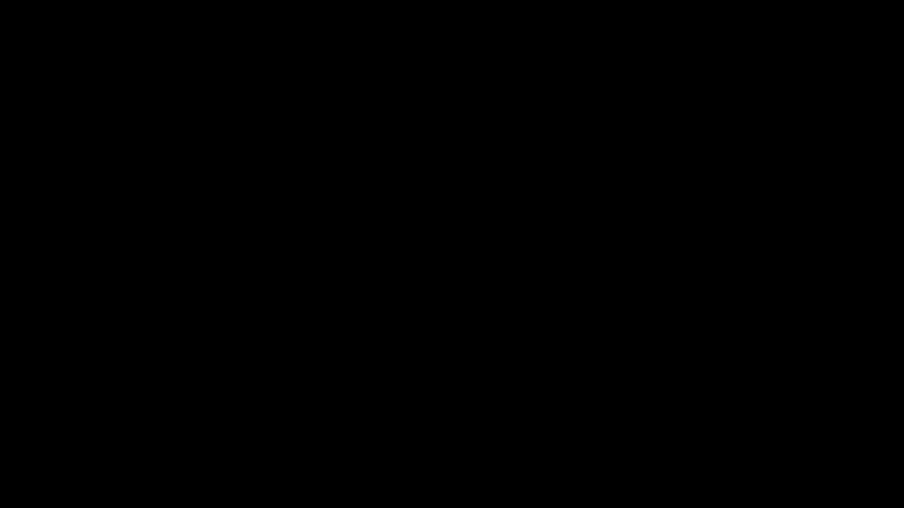
key(Right)
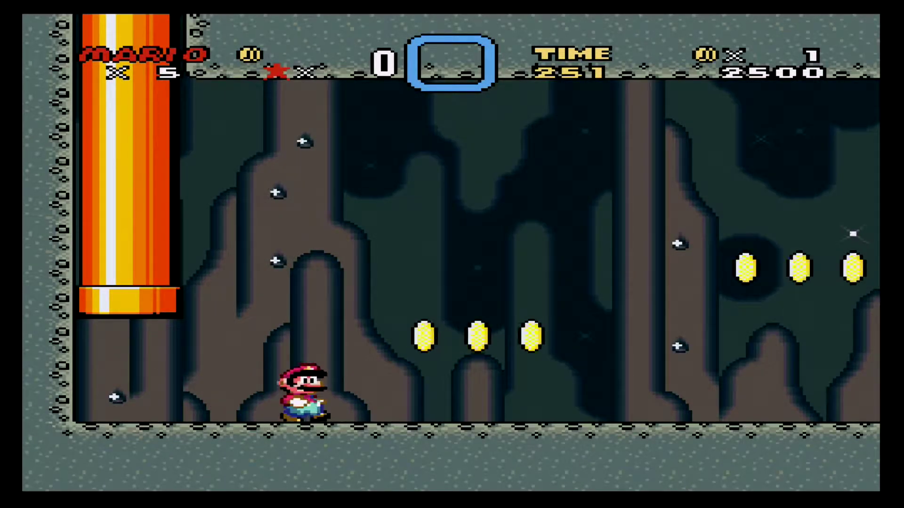